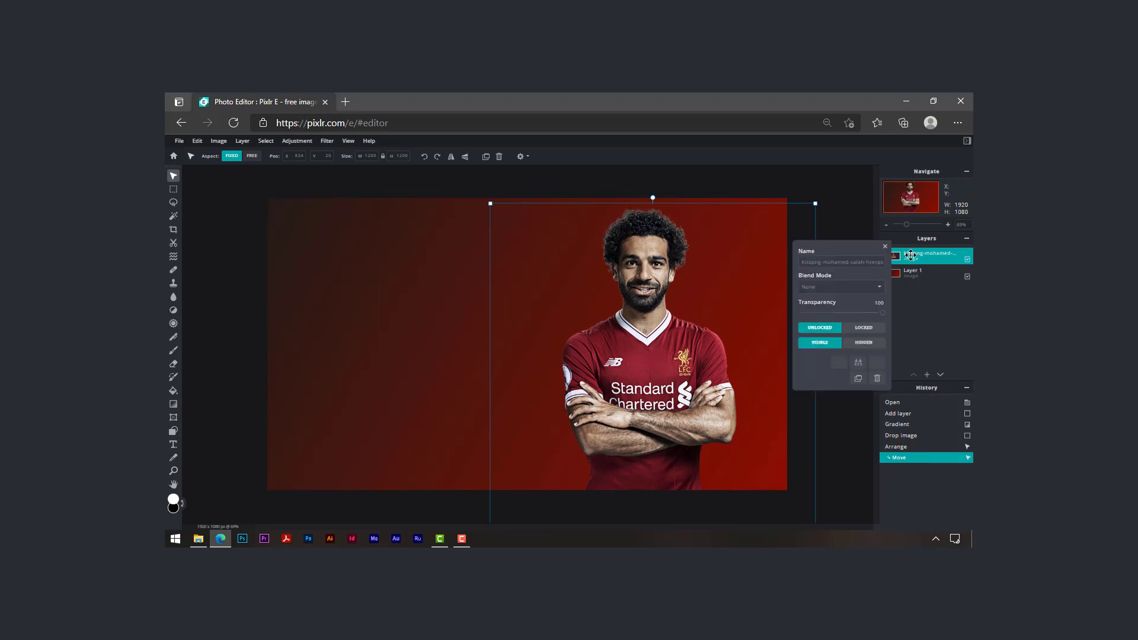
Set the player image layer's blend mode to Luminosity, and lock both that layer and the gradient background layer.
{"action": "left_click", "coordinate": [841, 287]}
{"action": "left_click", "coordinate": [834, 409]}
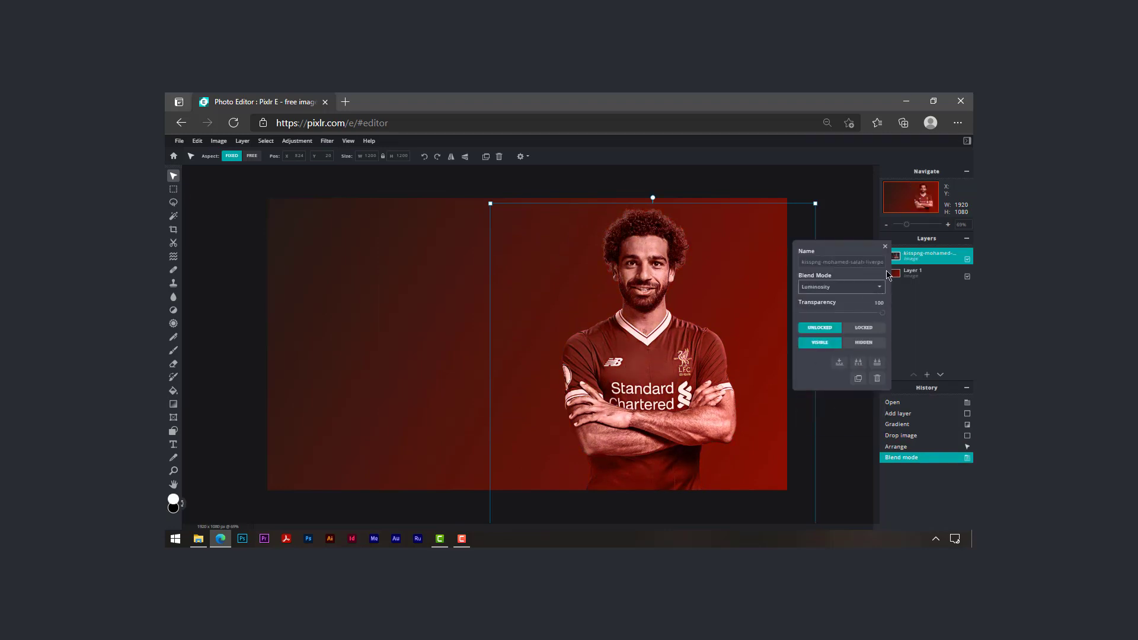
{"action": "left_click", "coordinate": [864, 327]}
{"action": "left_click", "coordinate": [914, 272]}
{"action": "left_click", "coordinate": [914, 272]}
{"action": "left_click", "coordinate": [864, 327]}
Add the text "MO" above the background layer, enlarge it to headline size and place it beside the player.
{"action": "key", "text": "t"}
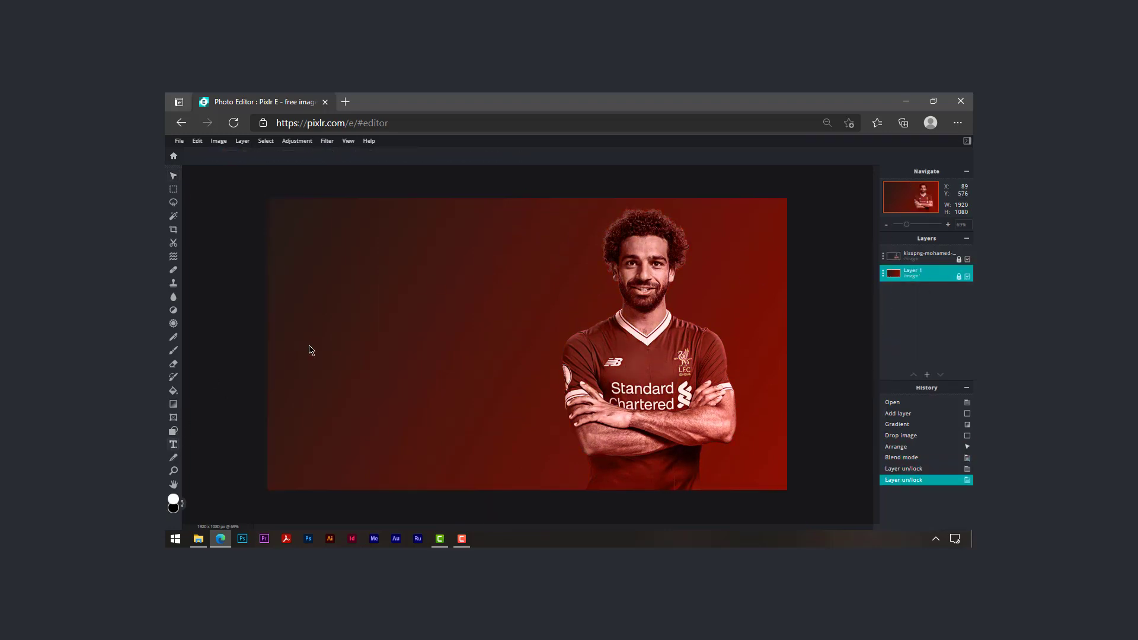
{"action": "left_click", "coordinate": [310, 351]}
{"action": "left_click", "coordinate": [620, 350]}
{"action": "type", "text": "m"}
{"action": "type", "text": "MO"}
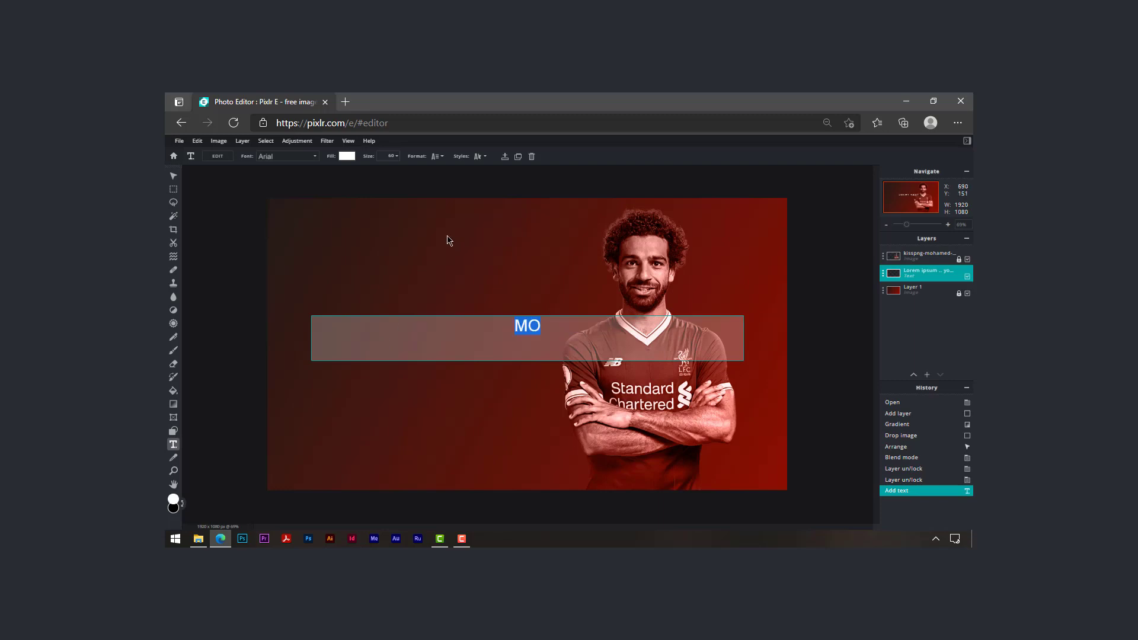
{"action": "left_click", "coordinate": [396, 156]}
{"action": "left_click_drag", "start_coordinate": [343, 171], "coordinate": [370, 172]}
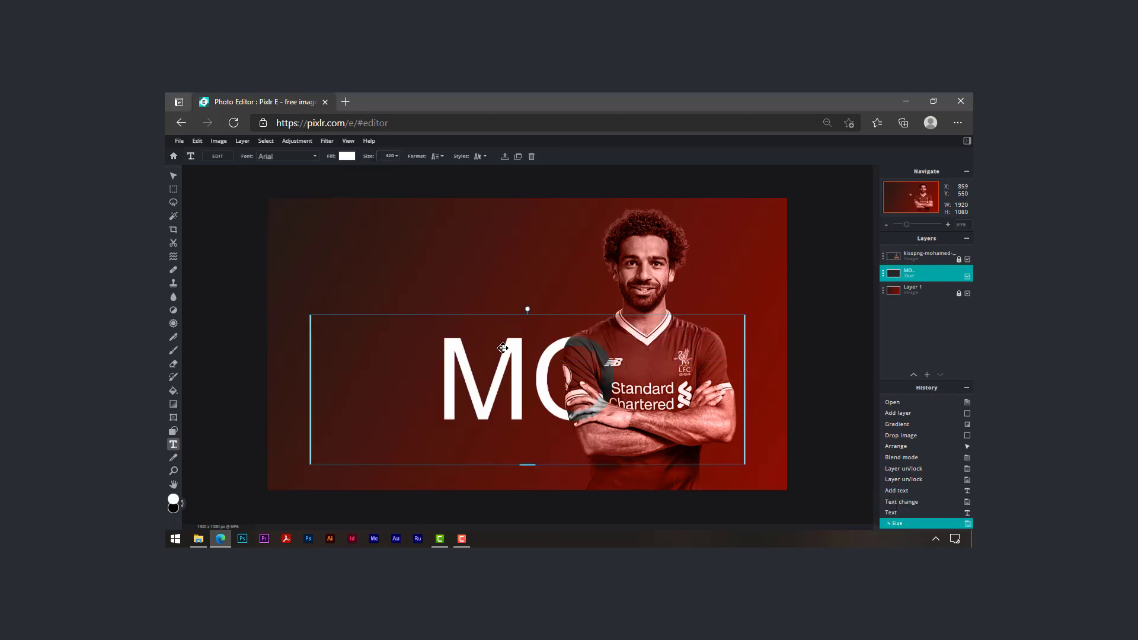
{"action": "left_click_drag", "start_coordinate": [501, 348], "coordinate": [418, 304]}
Duplicate the "MO" text, place the copy lower on the canvas and change its wording to "SALLAH".
{"action": "key", "text": "ctrl+c"}
{"action": "key", "text": "ctrl+v"}
{"action": "left_click_drag", "start_coordinate": [520, 366], "coordinate": [430, 405]}
{"action": "double_click", "coordinate": [429, 405]}
{"action": "type", "text": "SALLAH"}
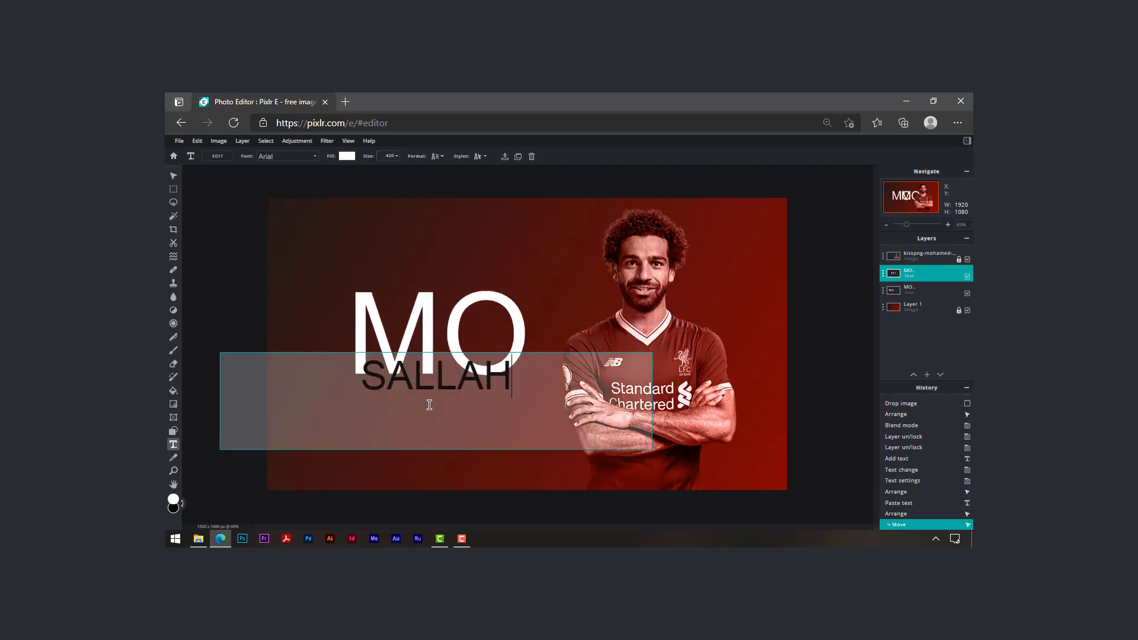
Reduce the size of the "SALLAH" text to about the width of "MO" and place it directly beneath that word.
{"action": "left_click", "coordinate": [396, 155]}
{"action": "left_click_drag", "start_coordinate": [370, 170], "coordinate": [356, 171]}
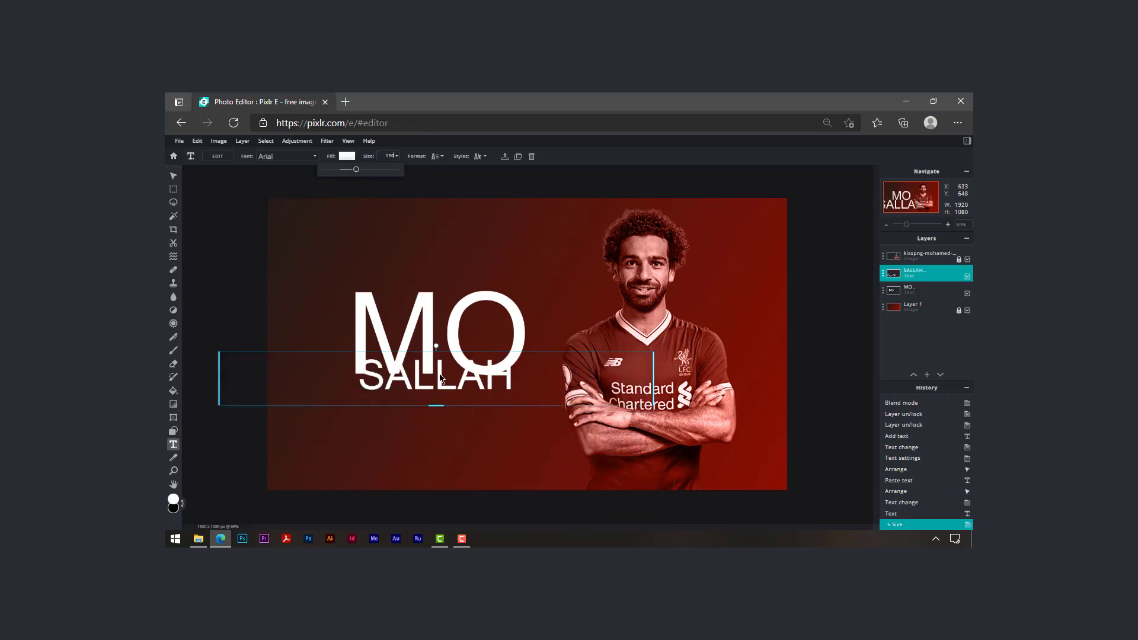
{"action": "left_click_drag", "start_coordinate": [435, 379], "coordinate": [433, 396]}
Add a dark drop shadow to the "MO" text through its text styles.
{"action": "left_click", "coordinate": [438, 331]}
{"action": "left_click", "coordinate": [480, 157]}
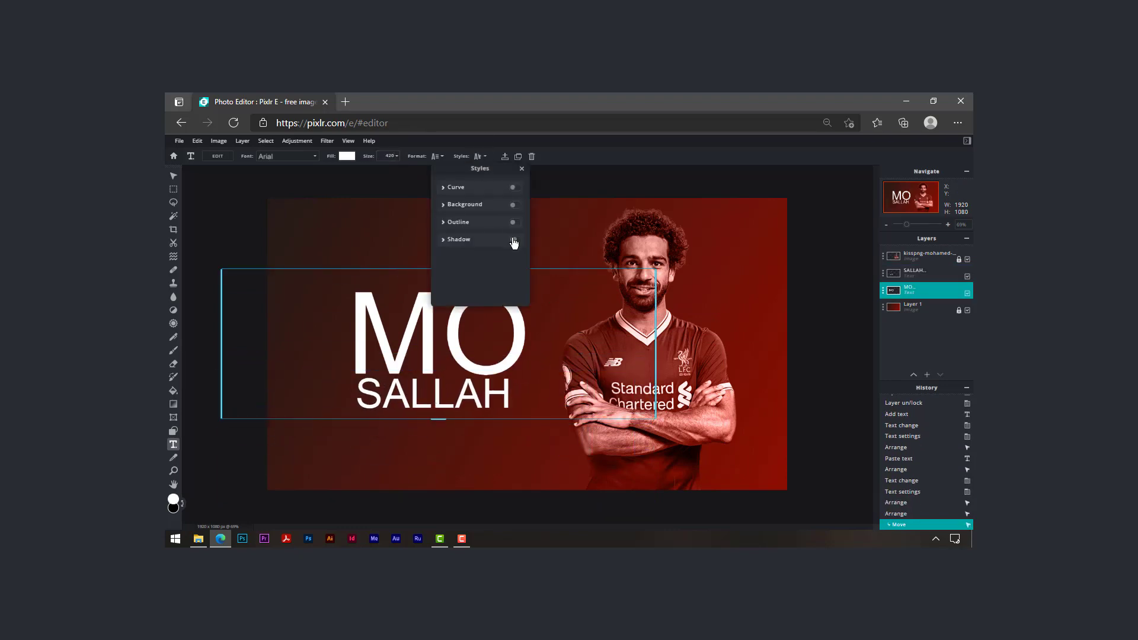
{"action": "left_click", "coordinate": [514, 240]}
{"action": "left_click", "coordinate": [517, 258]}
{"action": "left_click_drag", "start_coordinate": [492, 369], "coordinate": [457, 420]}
{"action": "left_click", "coordinate": [639, 396]}
{"action": "left_click", "coordinate": [522, 169]}
Give the "SALLAH" text a drop shadow as well.
{"action": "left_click", "coordinate": [461, 395]}
{"action": "left_click", "coordinate": [479, 156]}
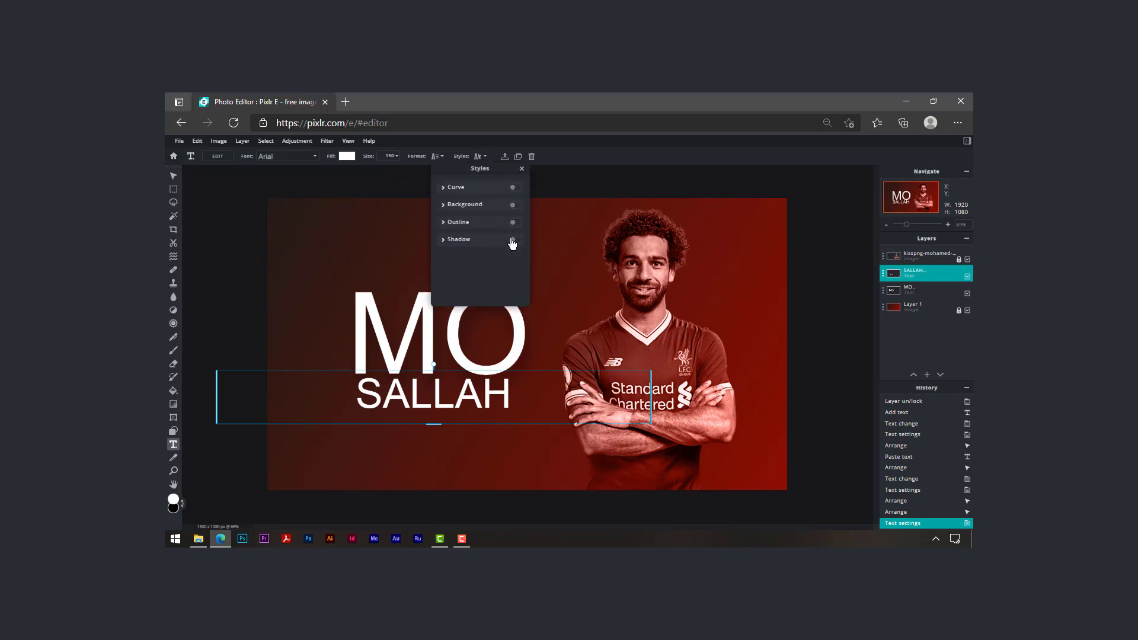
{"action": "left_click", "coordinate": [514, 240]}
{"action": "left_click", "coordinate": [519, 257]}
{"action": "left_click", "coordinate": [639, 396]}
{"action": "left_click", "coordinate": [522, 169]}
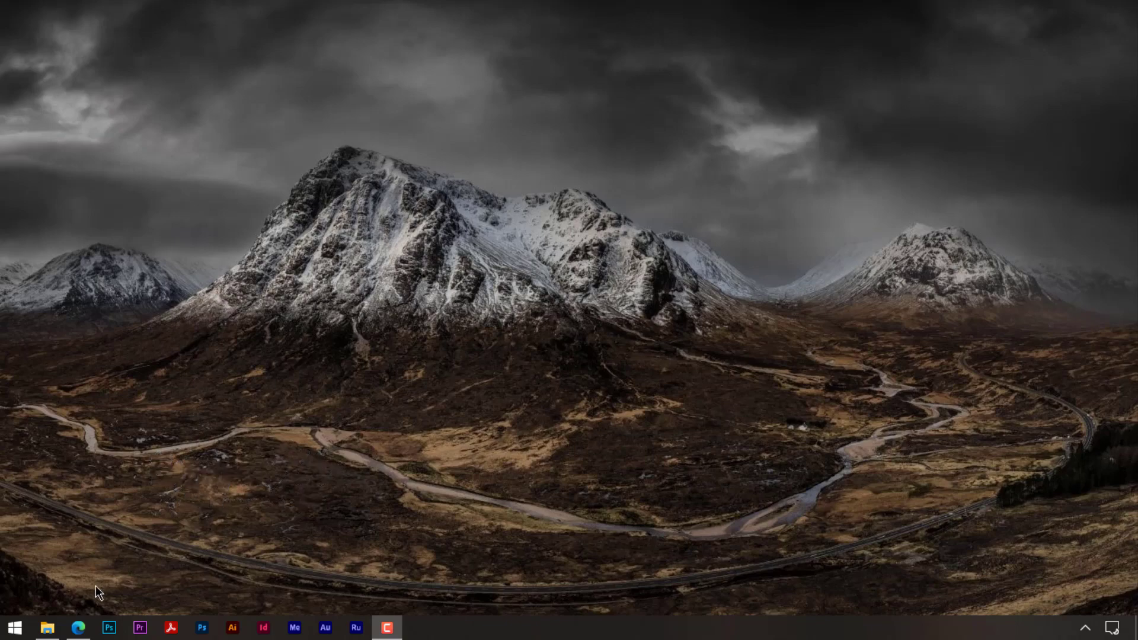
Switch to the Edge browser and launch the advanced editor Pixlr E from the Pixlr home page.
{"action": "left_click", "coordinate": [82, 627]}
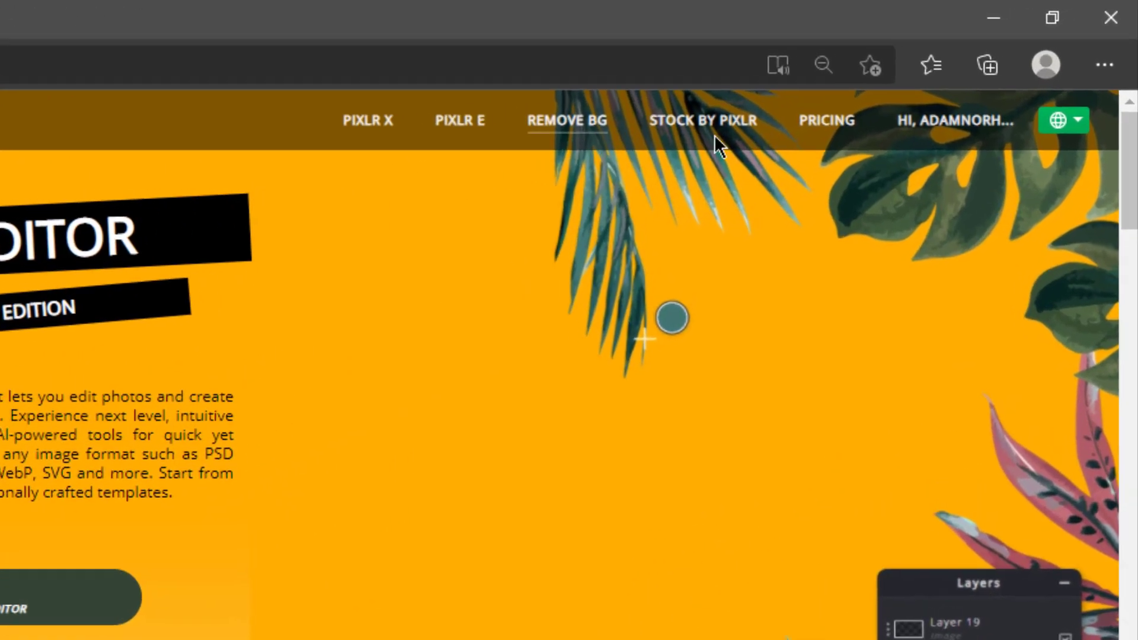
{"action": "left_click", "coordinate": [997, 80]}
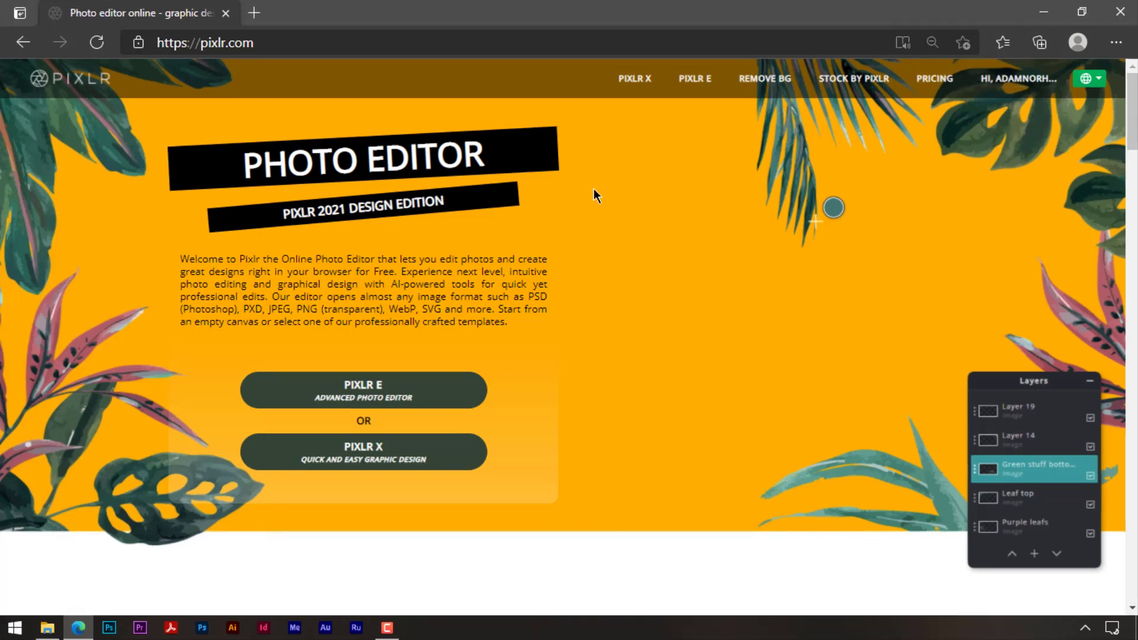
{"action": "scroll", "coordinate": [594, 191], "scroll_direction": "down", "scroll_amount": 3}
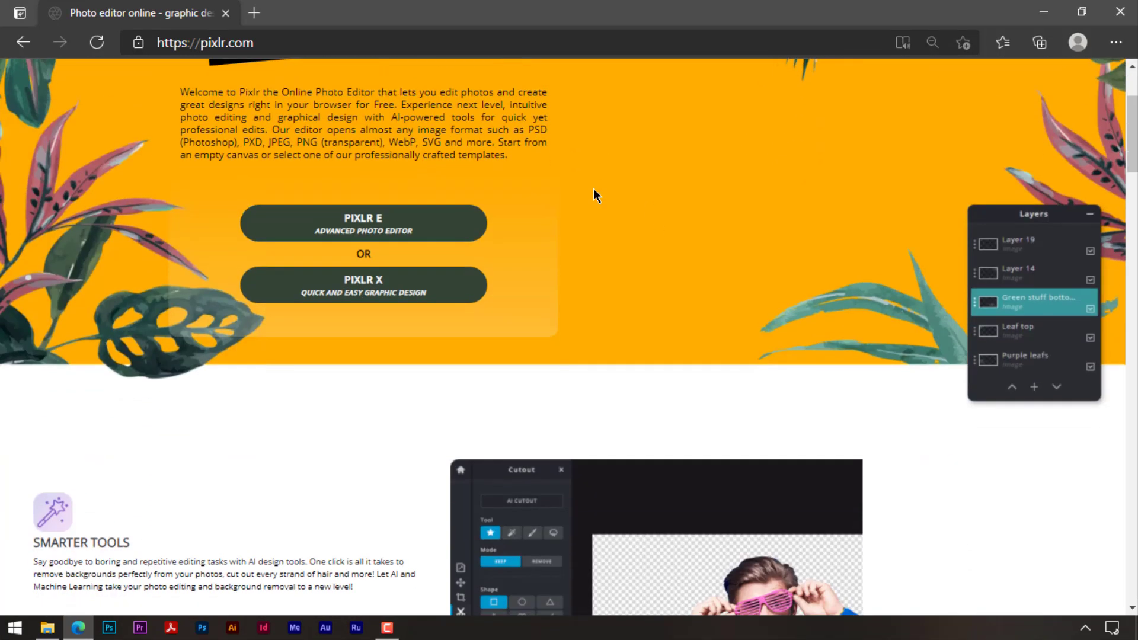
{"action": "scroll", "coordinate": [595, 191], "scroll_direction": "up", "scroll_amount": 3}
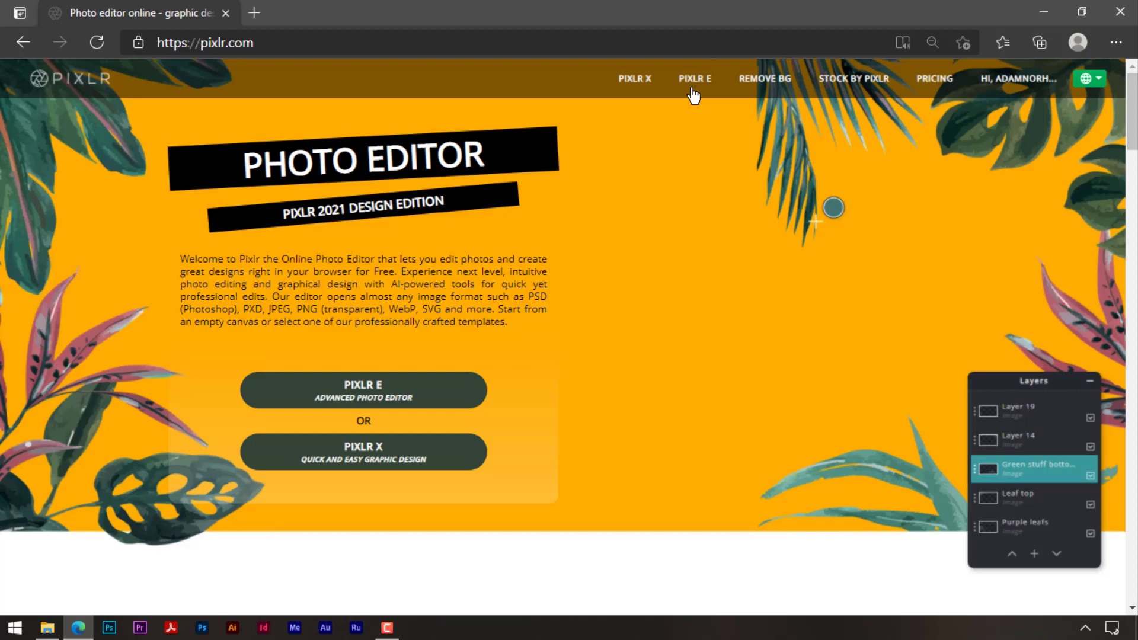
{"action": "left_click", "coordinate": [406, 393]}
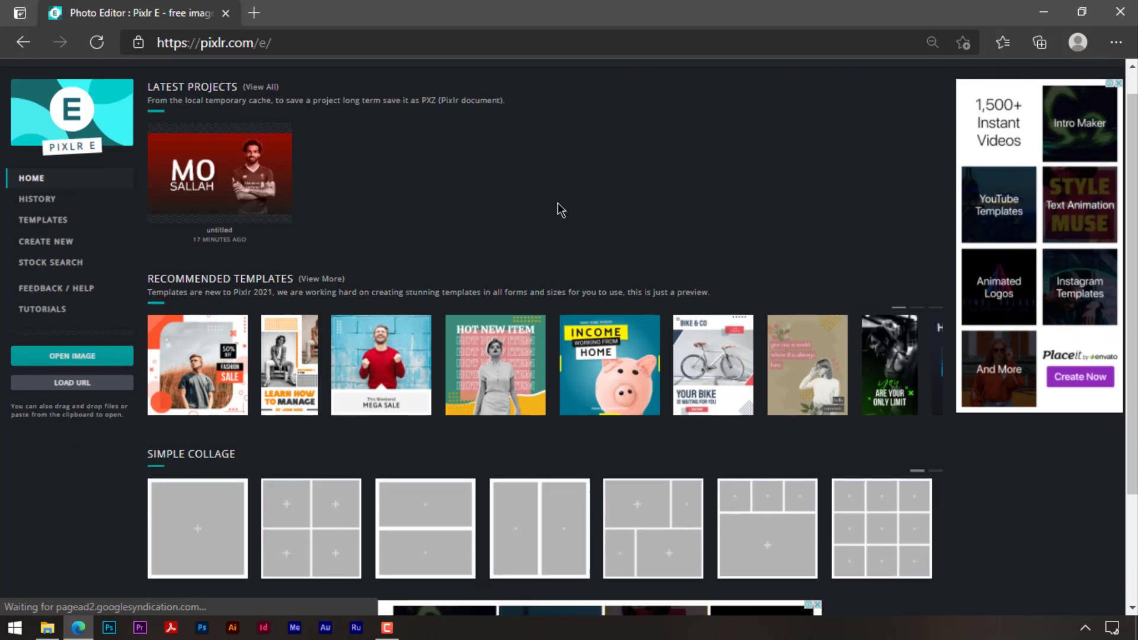
Browse the recommended templates on the Pixlr E start page forwards and back.
{"action": "scroll", "coordinate": [560, 208], "scroll_direction": "down", "scroll_amount": 3}
{"action": "scroll", "coordinate": [560, 208], "scroll_direction": "up", "scroll_amount": 3}
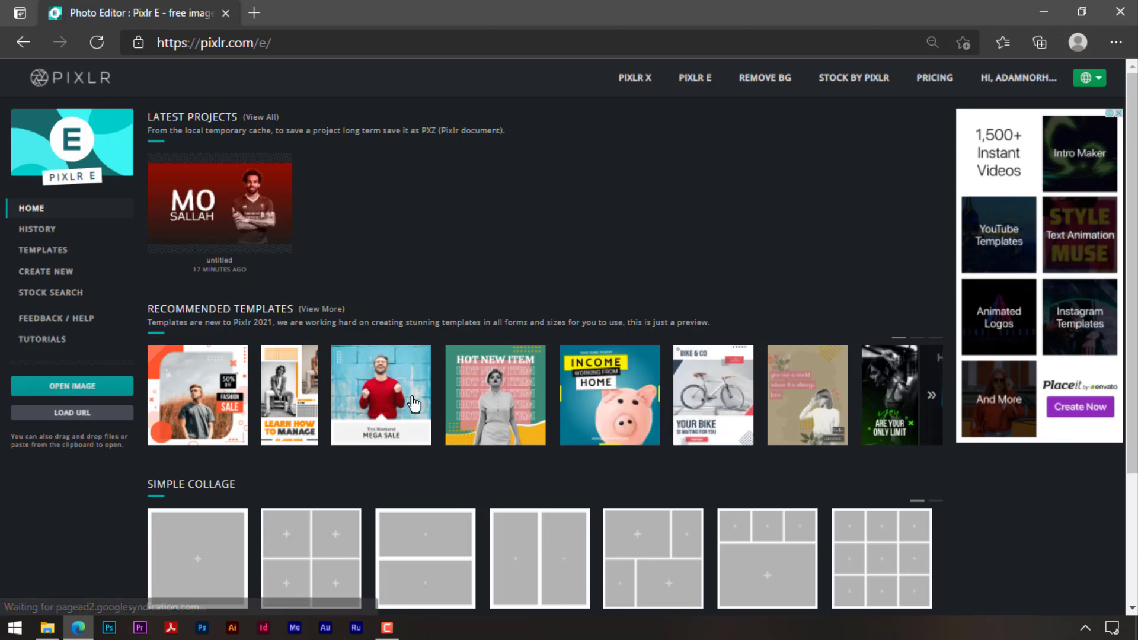
{"action": "left_click", "coordinate": [930, 397]}
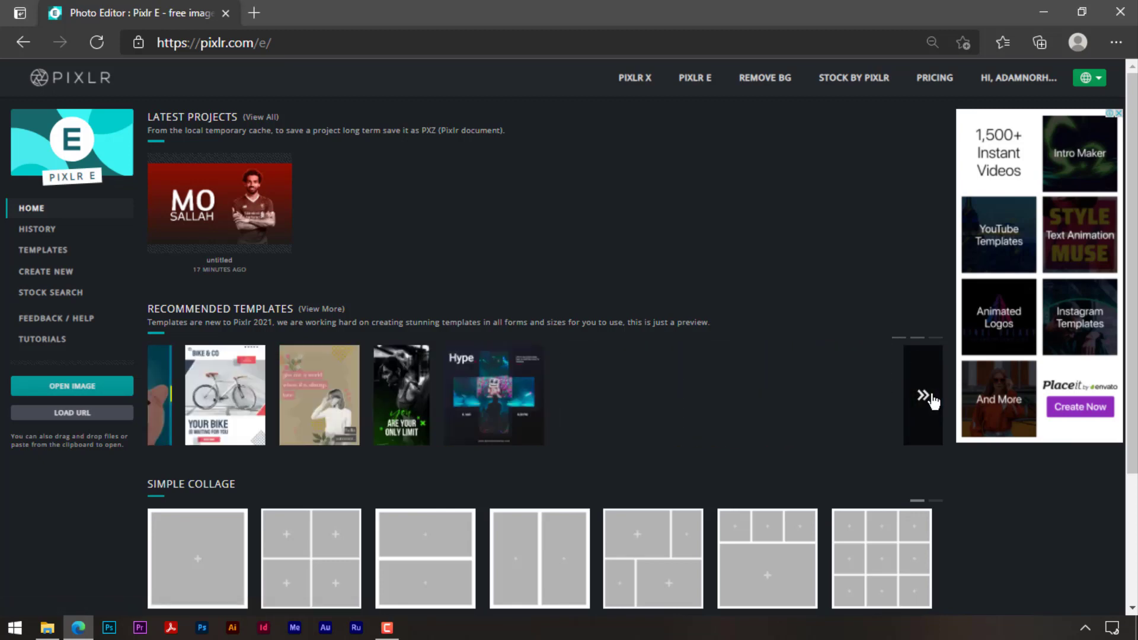
{"action": "left_click", "coordinate": [931, 396]}
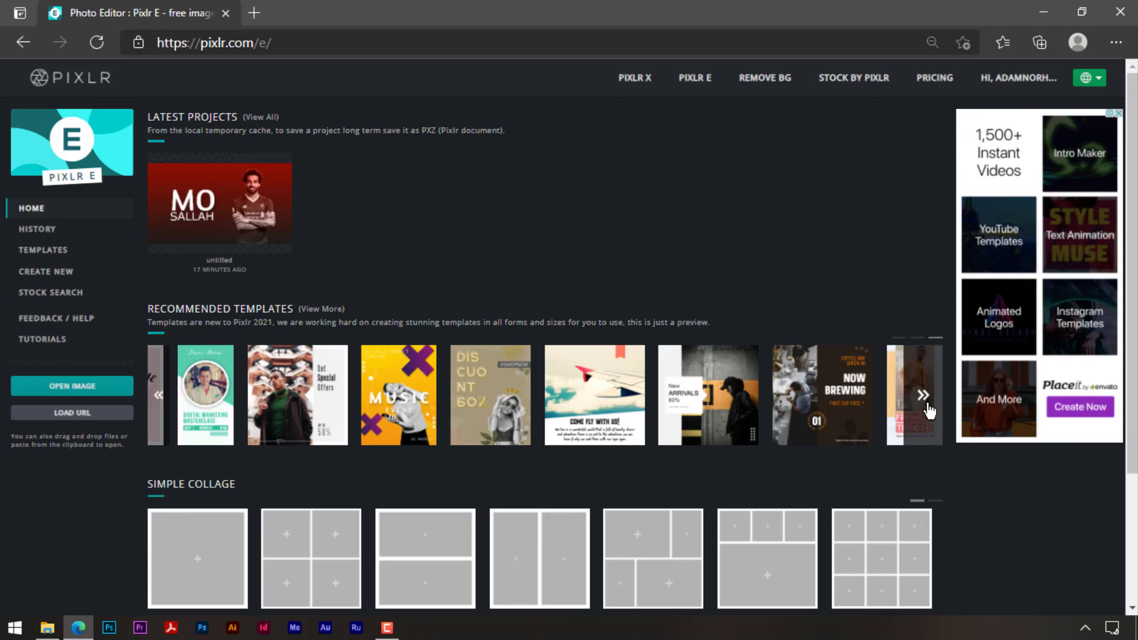
{"action": "left_click", "coordinate": [161, 403]}
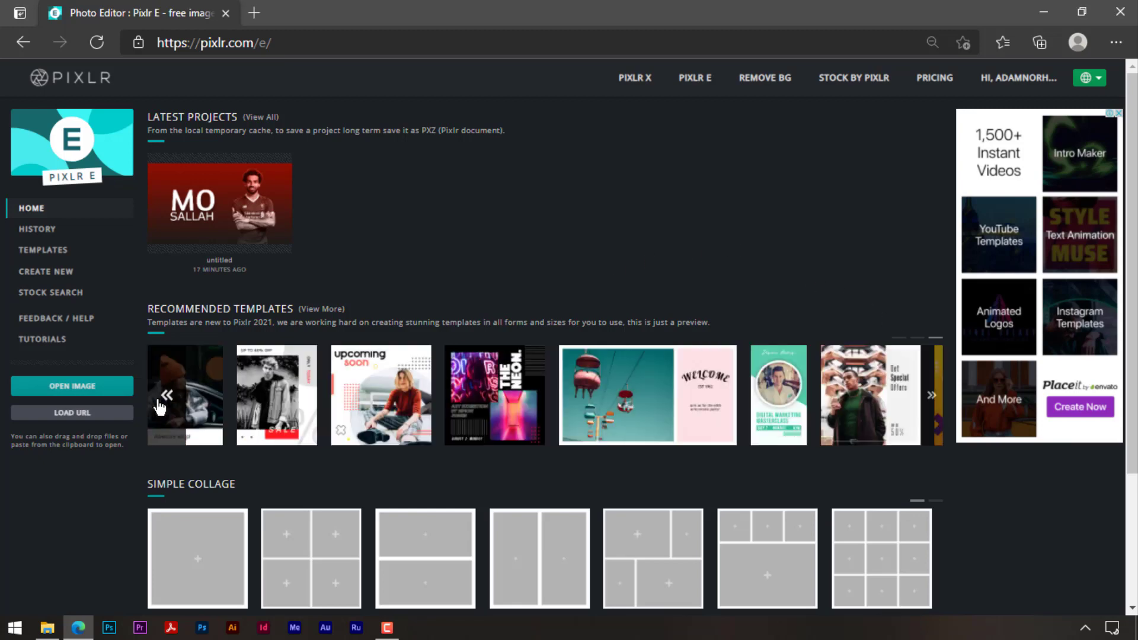
{"action": "left_click", "coordinate": [160, 406]}
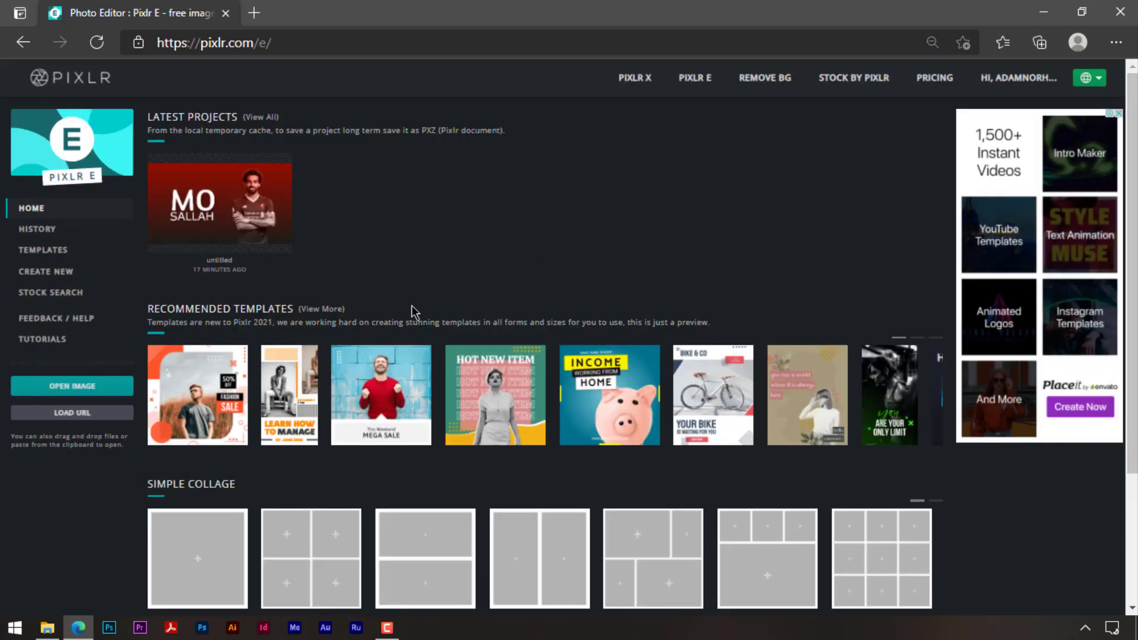
Open the "MO SALLAH" design from the latest projects to view it in the editor.
{"action": "left_click", "coordinate": [792, 209]}
{"action": "left_click", "coordinate": [249, 189]}
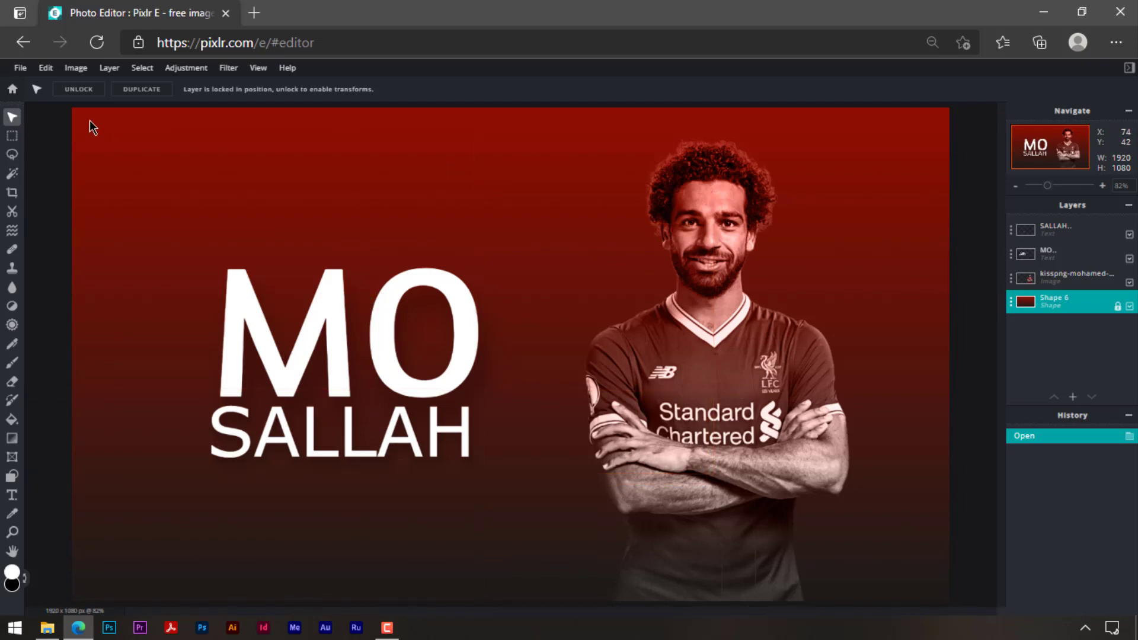
Return to the Pixlr E start page and open the settings for creating a new image.
{"action": "left_click", "coordinate": [12, 89]}
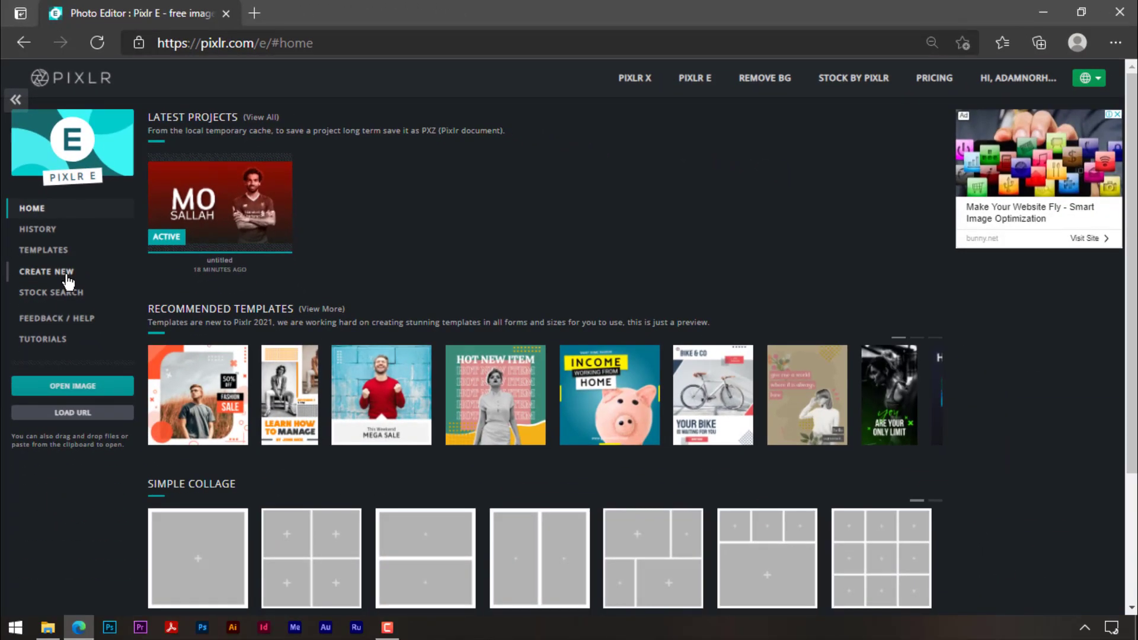
{"action": "left_click", "coordinate": [64, 272]}
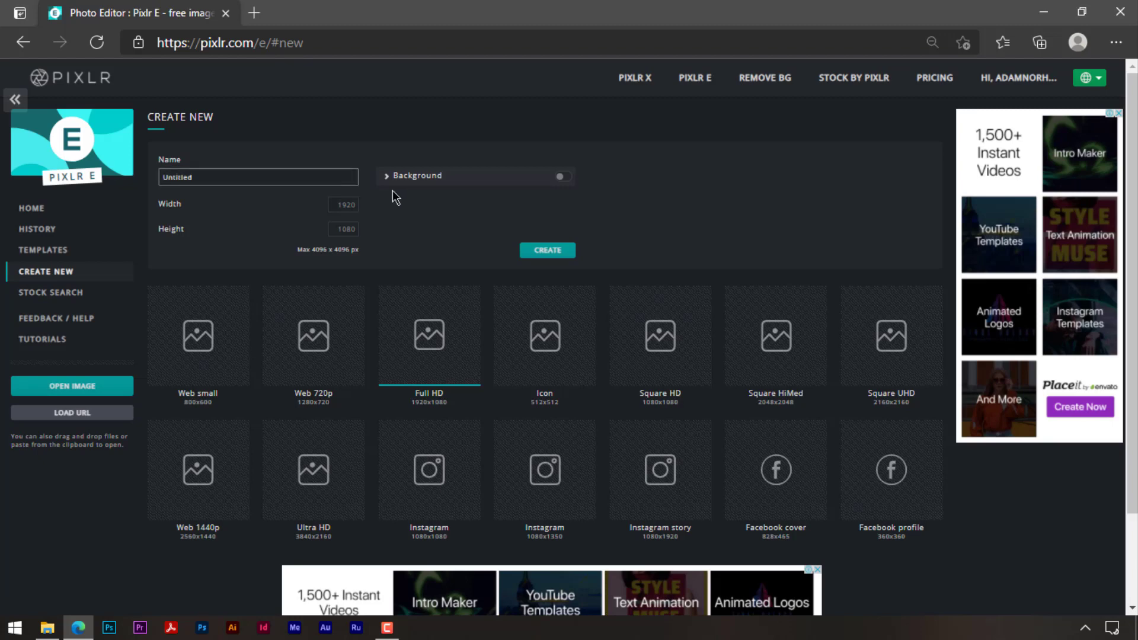
{"action": "left_click", "coordinate": [561, 177]}
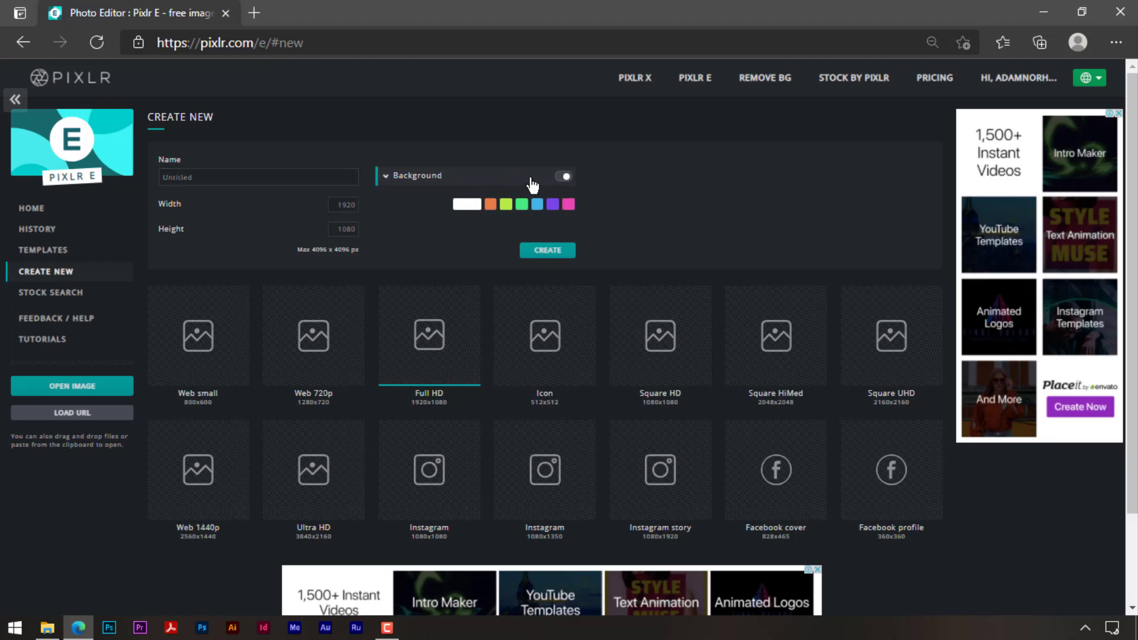
{"action": "left_click", "coordinate": [563, 177]}
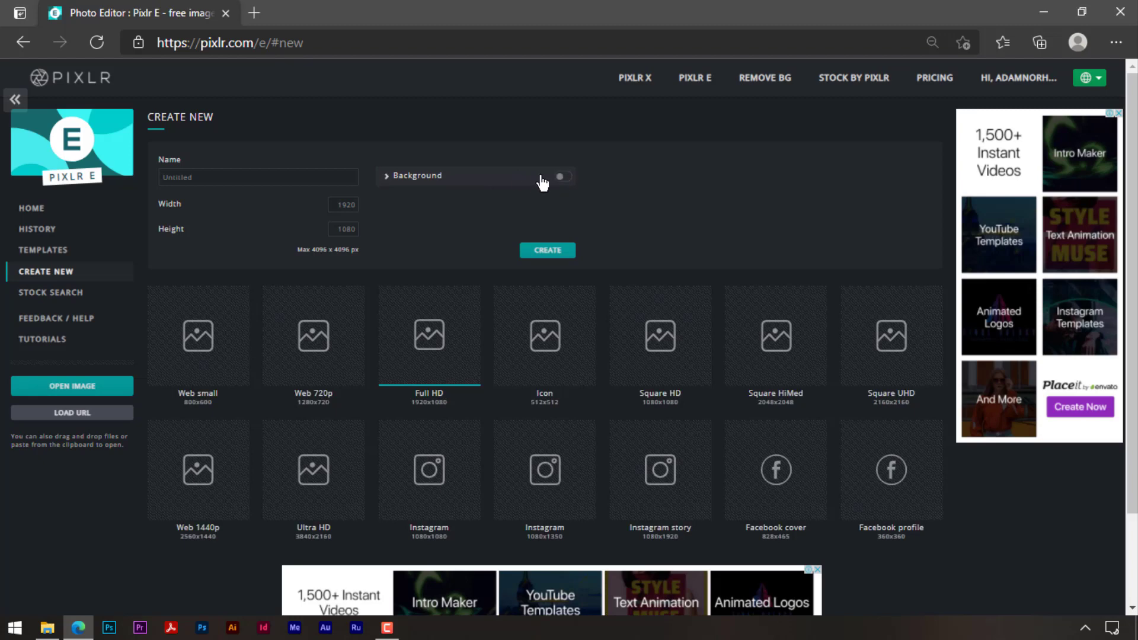
{"action": "left_click", "coordinate": [561, 177]}
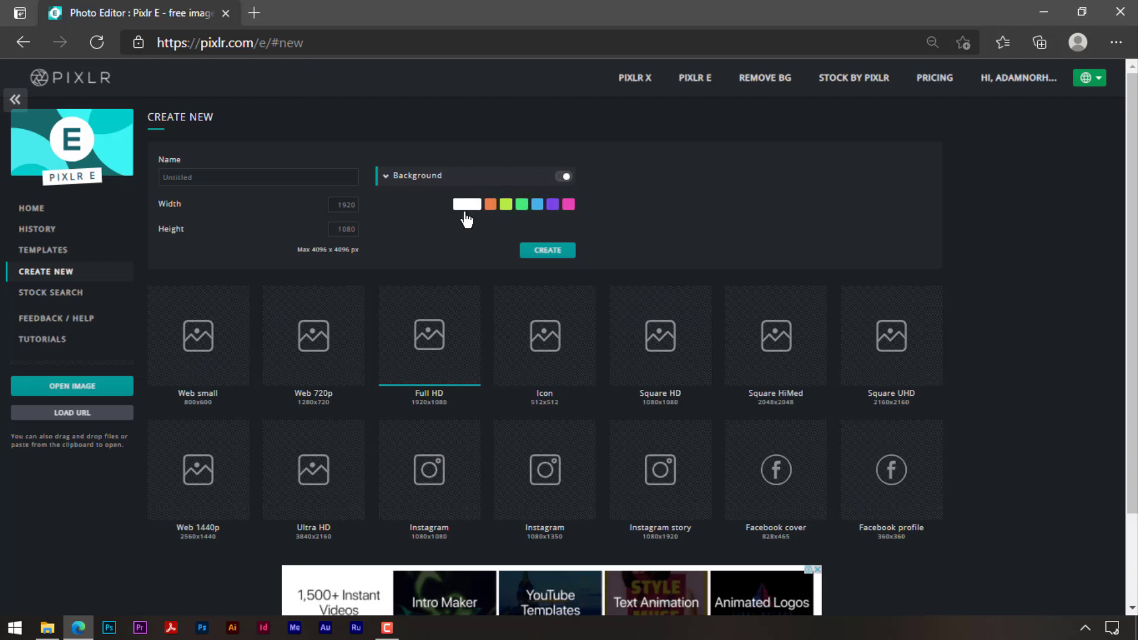
{"action": "left_click", "coordinate": [560, 176]}
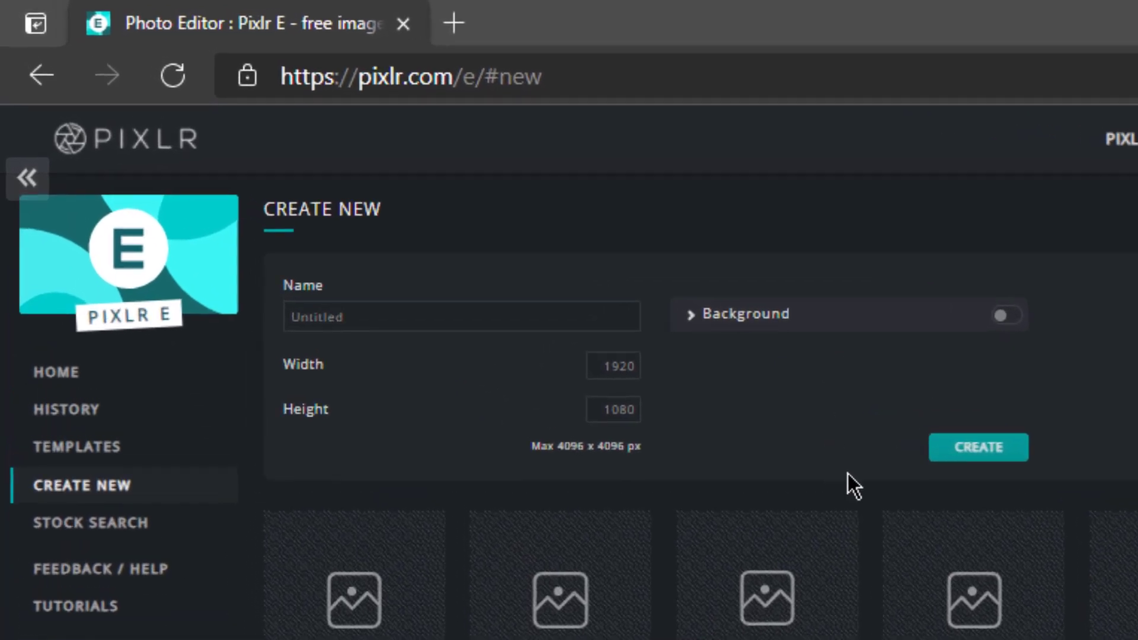
{"action": "left_click", "coordinate": [1008, 316]}
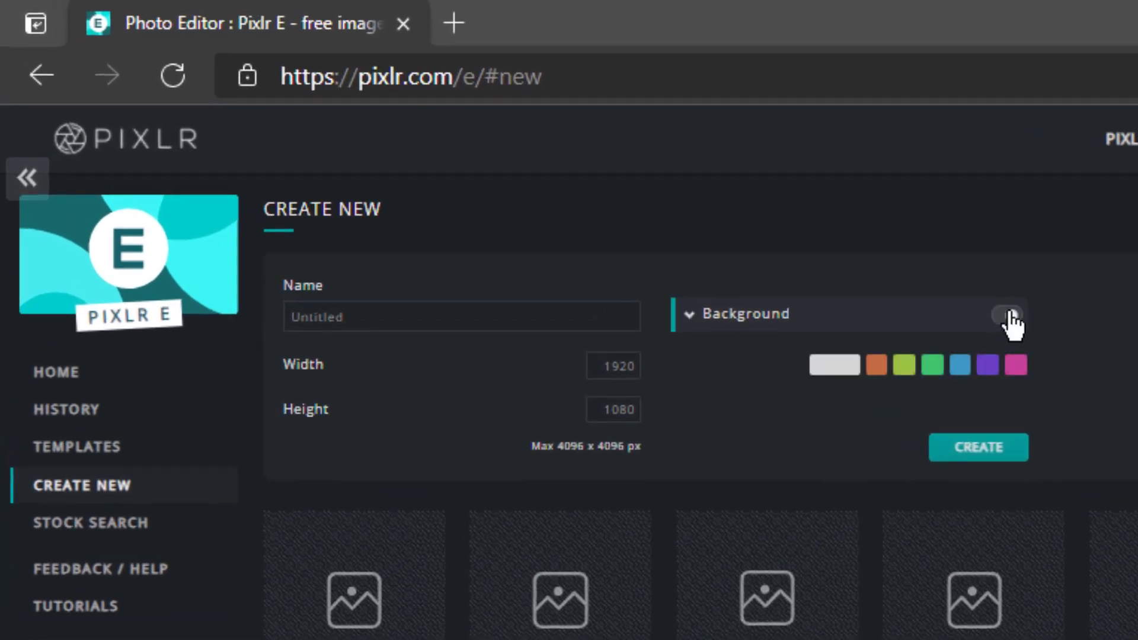
{"action": "left_click", "coordinate": [1008, 315]}
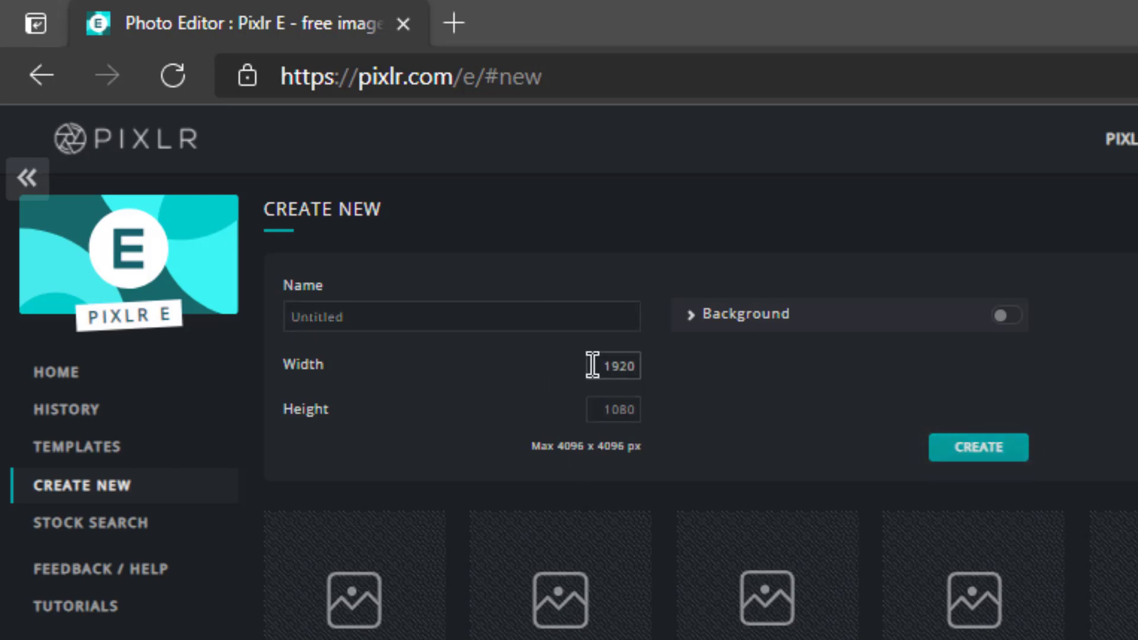
Create a new Full HD image of 1920 x 1080 pixels with no background colour.
{"action": "left_click", "coordinate": [619, 400]}
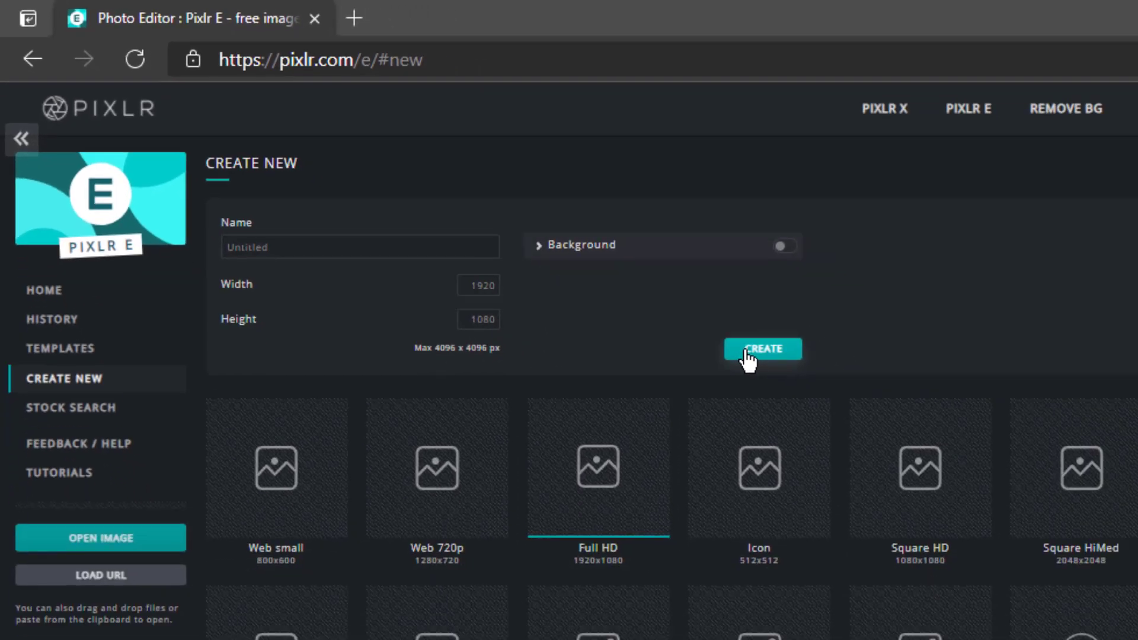
{"action": "left_click", "coordinate": [748, 353]}
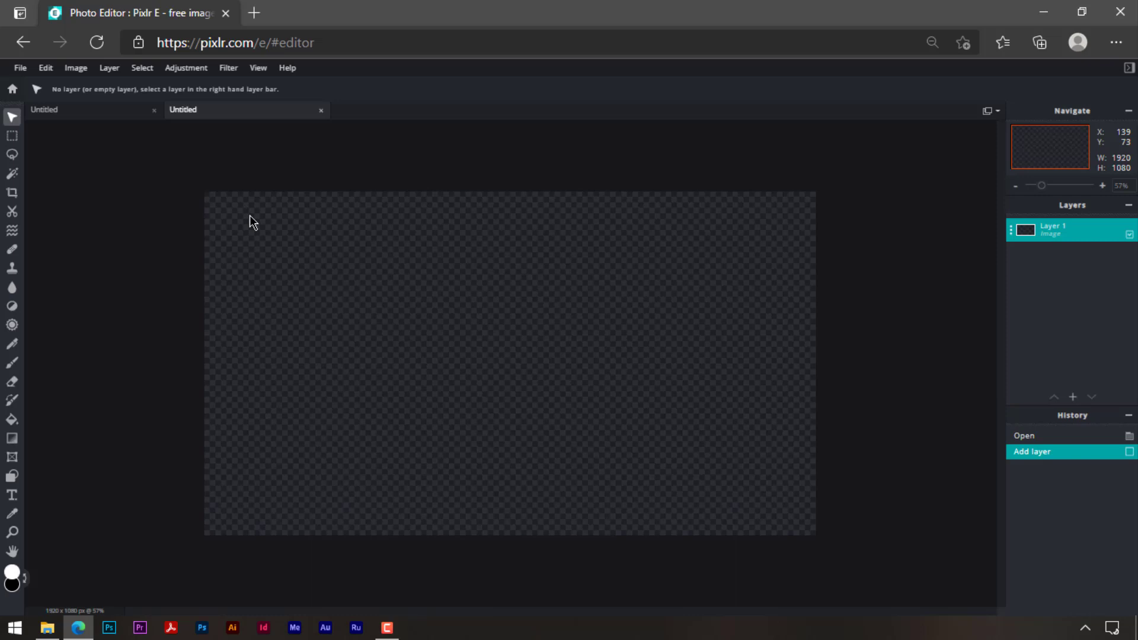
Set up a linear gradient using the dark red to near-black preset, and check its first colour stop in the colour picker.
{"action": "left_click", "coordinate": [11, 441]}
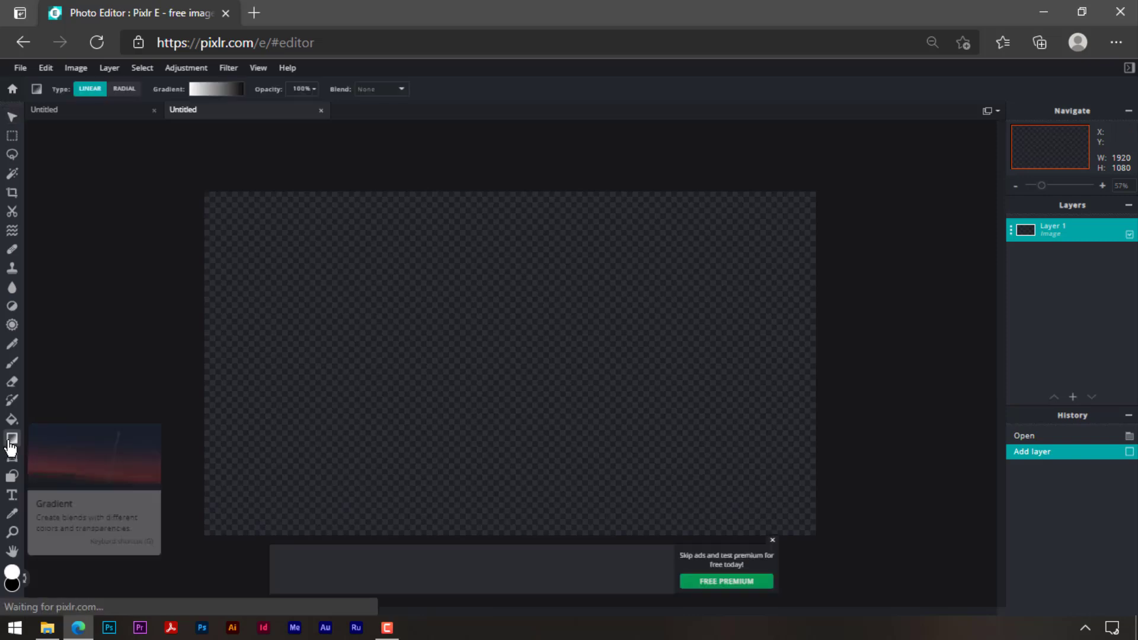
{"action": "left_click", "coordinate": [219, 92]}
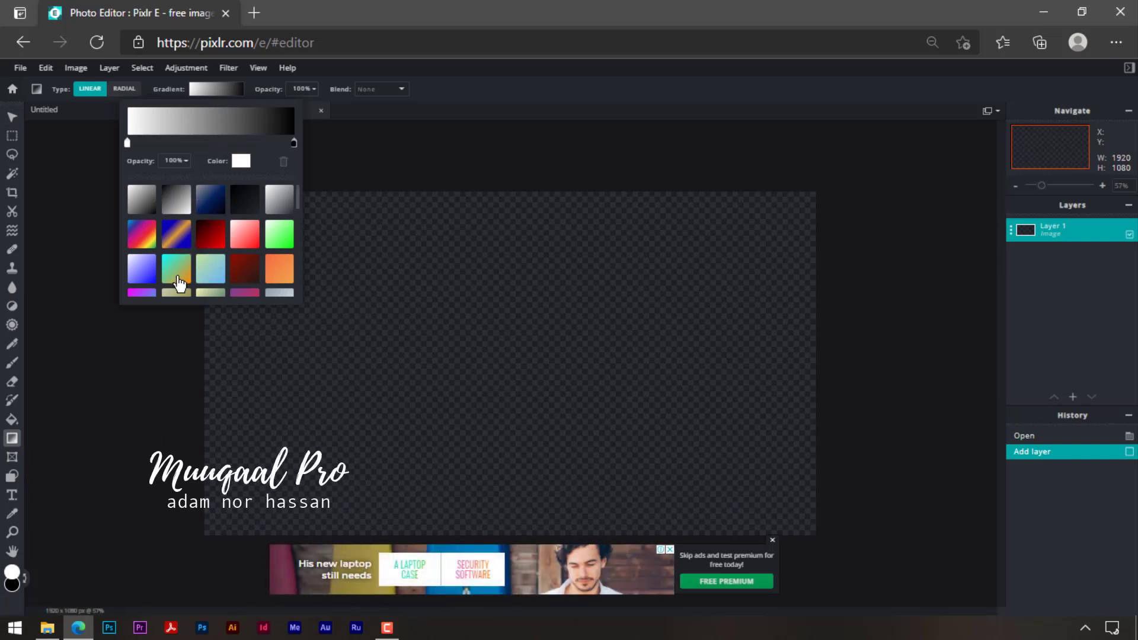
{"action": "left_click", "coordinate": [247, 274]}
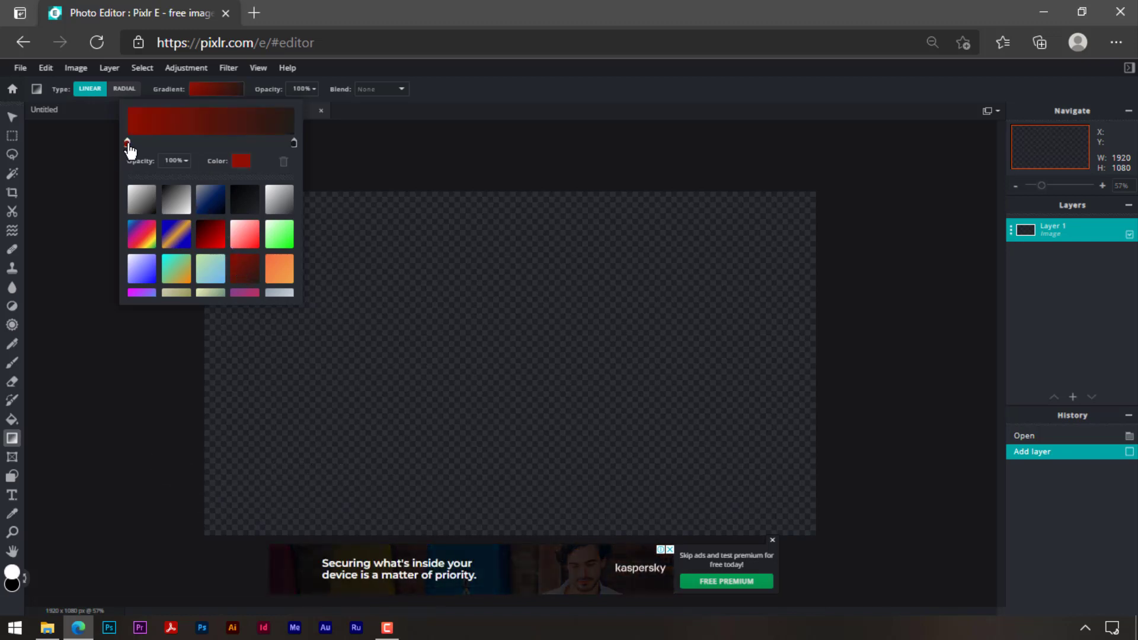
{"action": "left_click", "coordinate": [241, 161]}
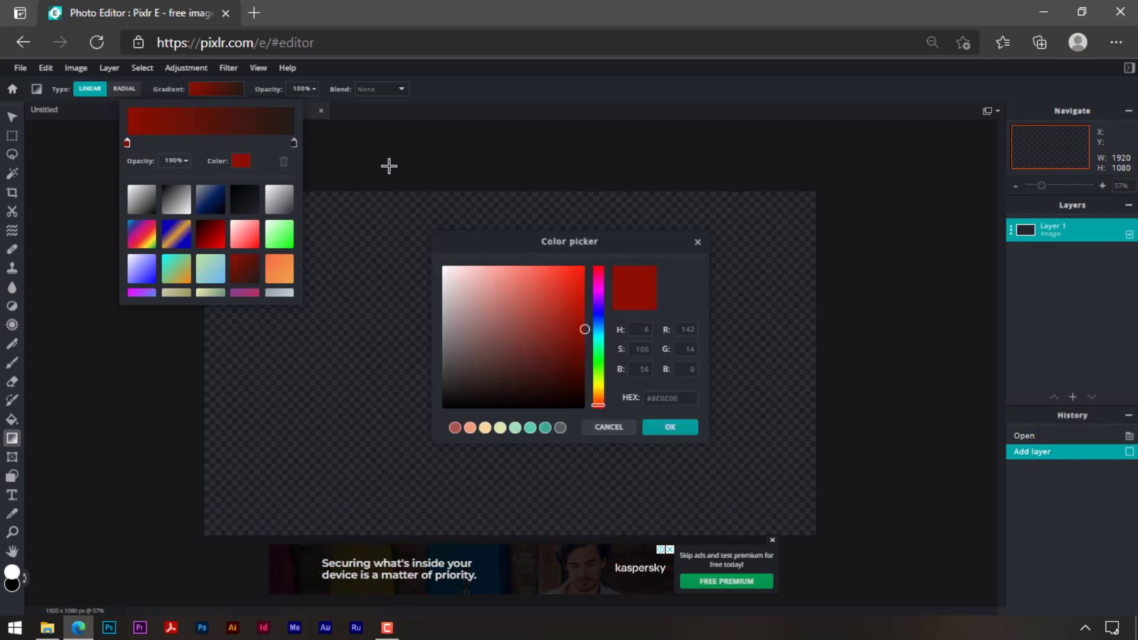
{"action": "left_click", "coordinate": [697, 242]}
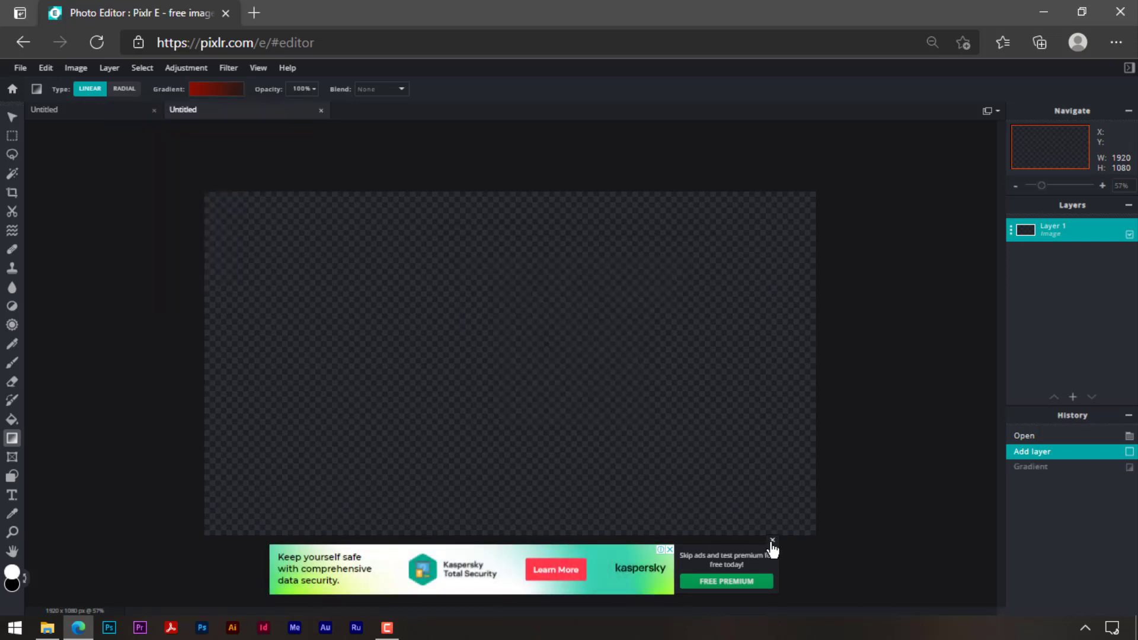
Try the red gradient across the canvas diagonally and vertically, ending with a diagonal from the lower-right corner to the upper-left corner.
{"action": "left_click", "coordinate": [773, 541]}
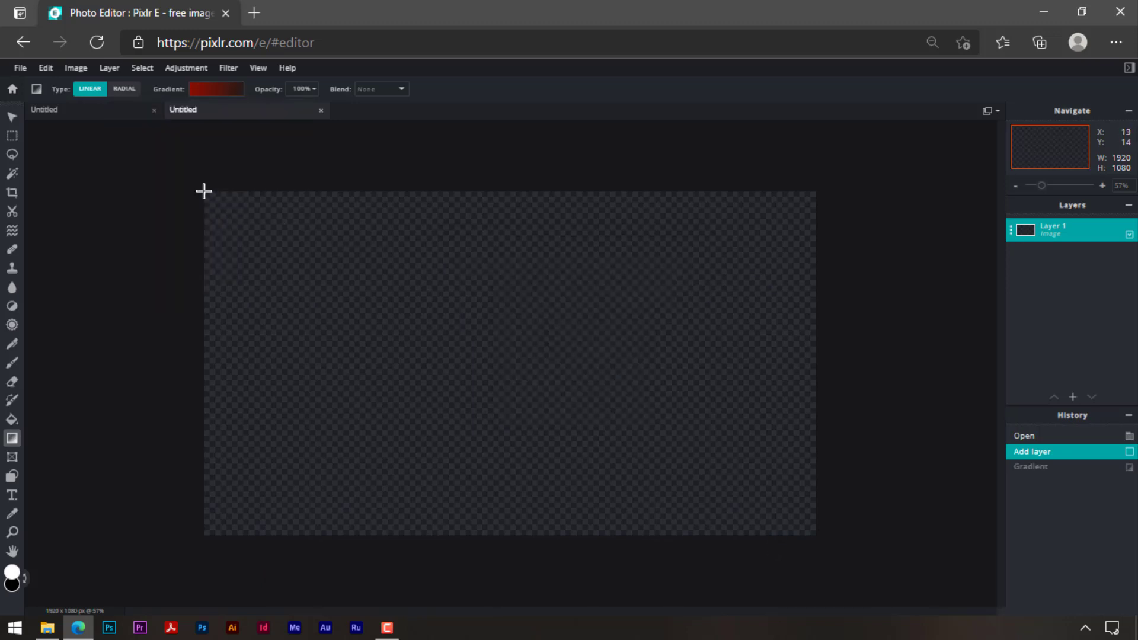
{"action": "left_click_drag", "start_coordinate": [202, 191], "coordinate": [842, 547]}
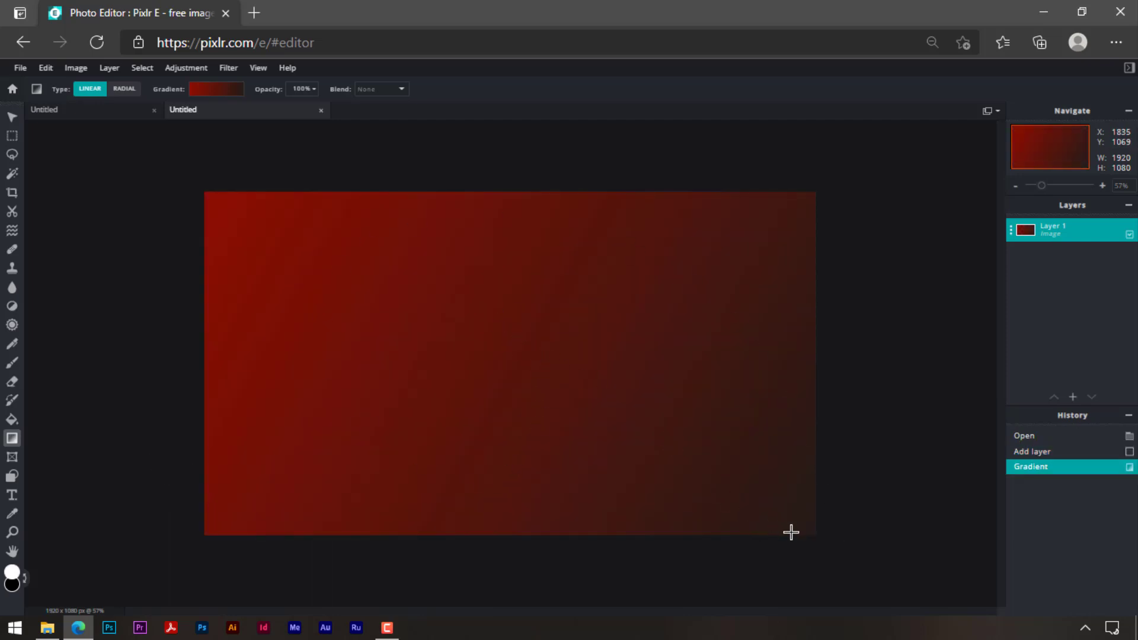
{"action": "left_click_drag", "start_coordinate": [813, 532], "coordinate": [195, 190]}
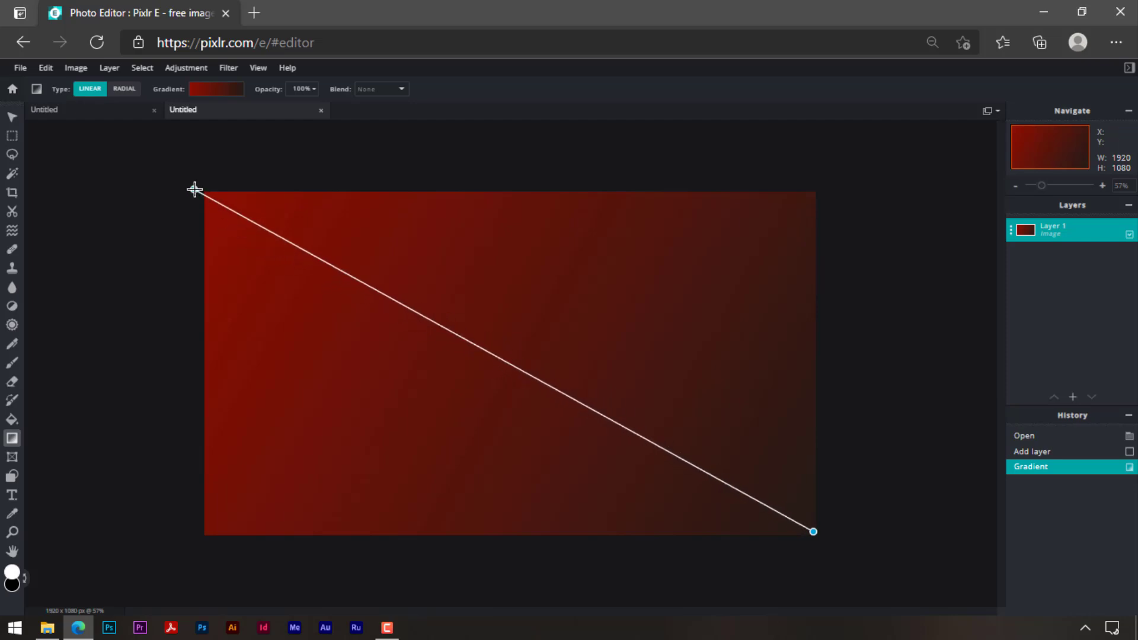
{"action": "left_click_drag", "start_coordinate": [196, 190], "coordinate": [197, 190]}
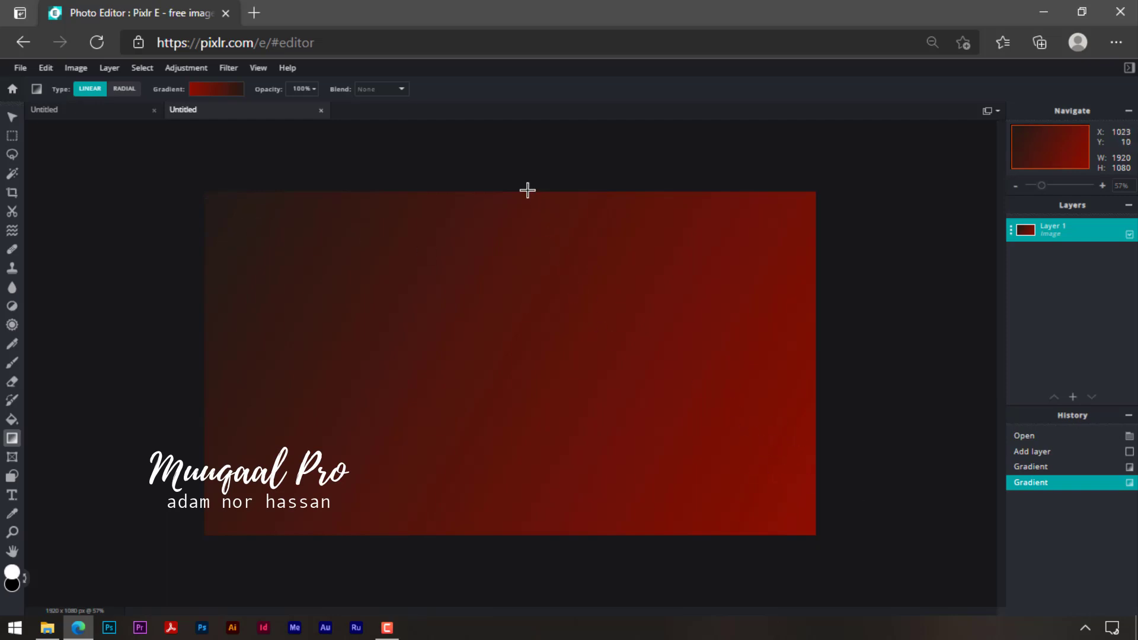
{"action": "left_click_drag", "start_coordinate": [519, 189], "coordinate": [518, 592]}
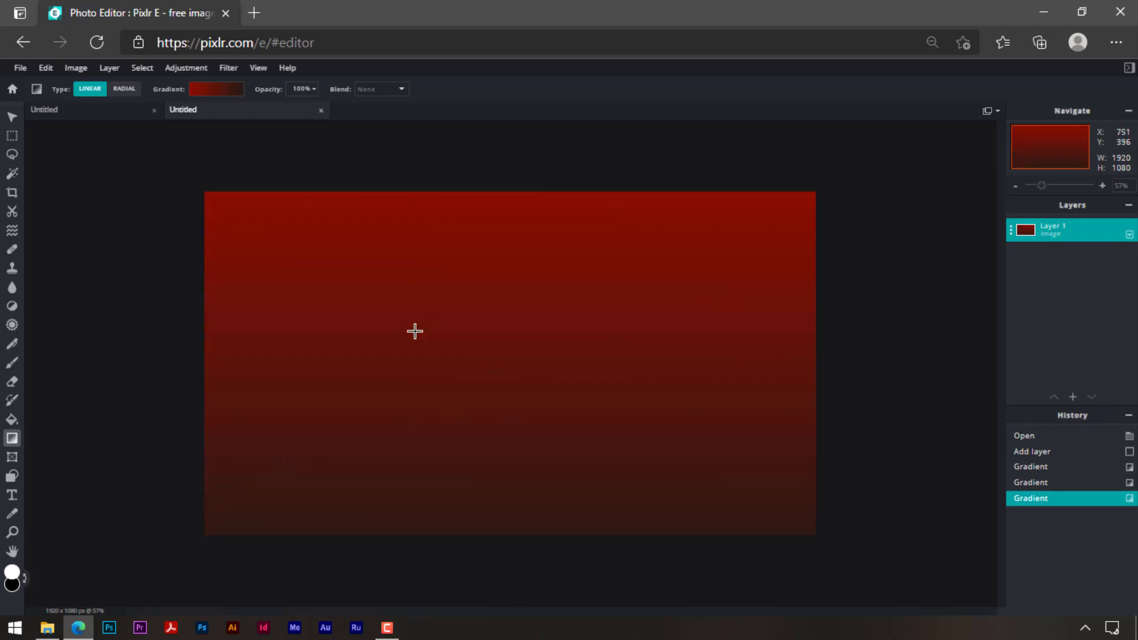
{"action": "left_click_drag", "start_coordinate": [817, 532], "coordinate": [198, 191]}
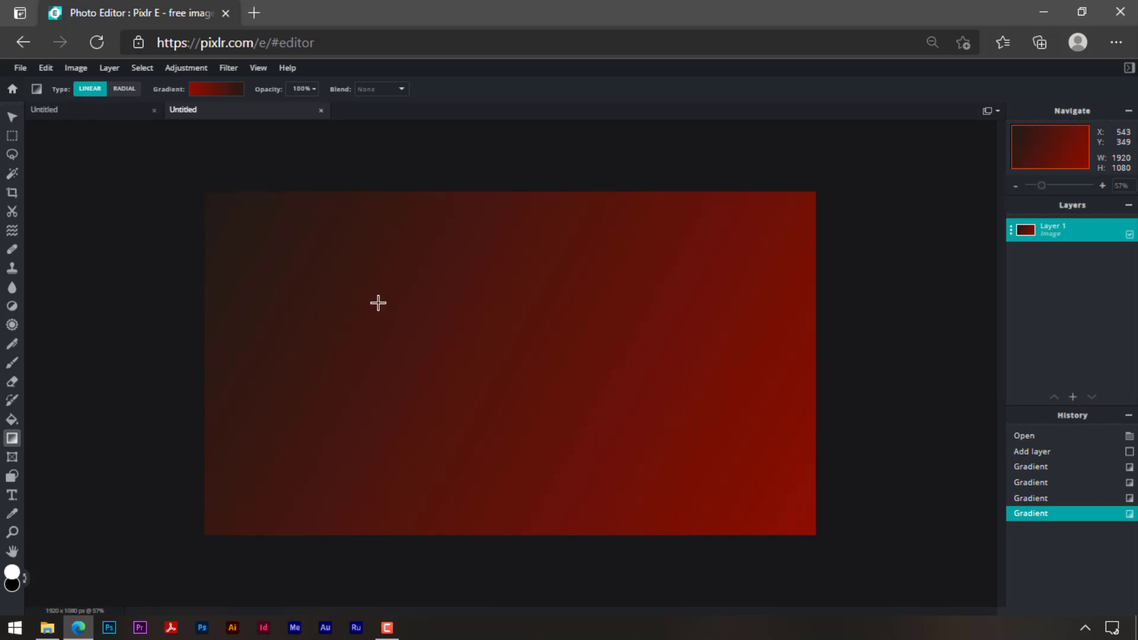
Add the player cut-out image from the thumbnail folder as a new layer in the current document.
{"action": "left_click", "coordinate": [47, 628]}
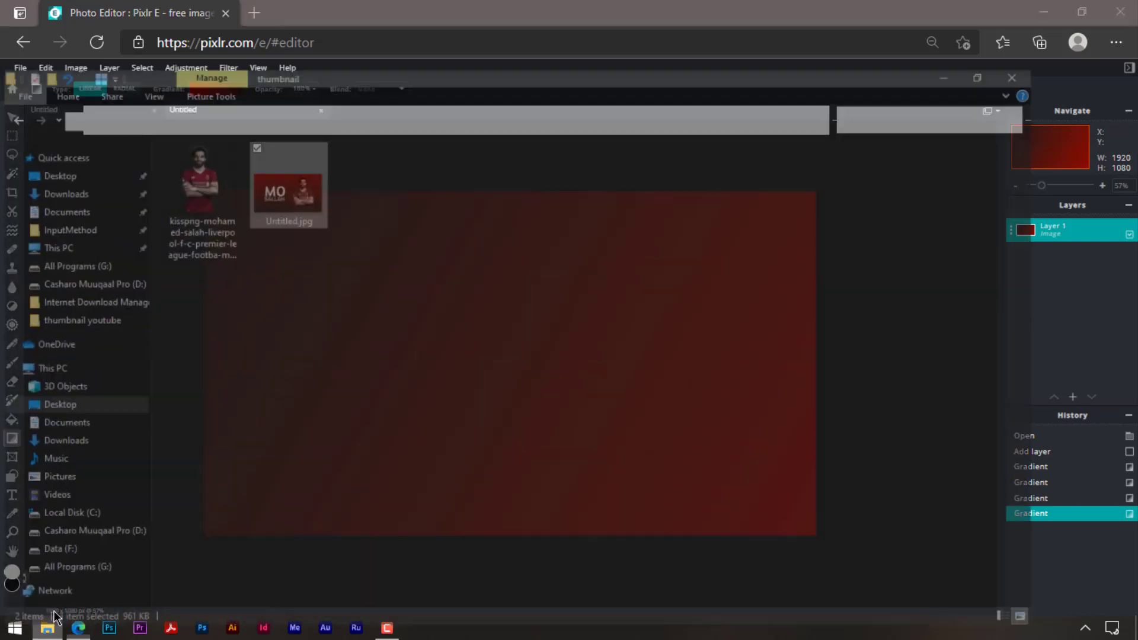
{"action": "left_click_drag", "start_coordinate": [211, 148], "coordinate": [630, 417]}
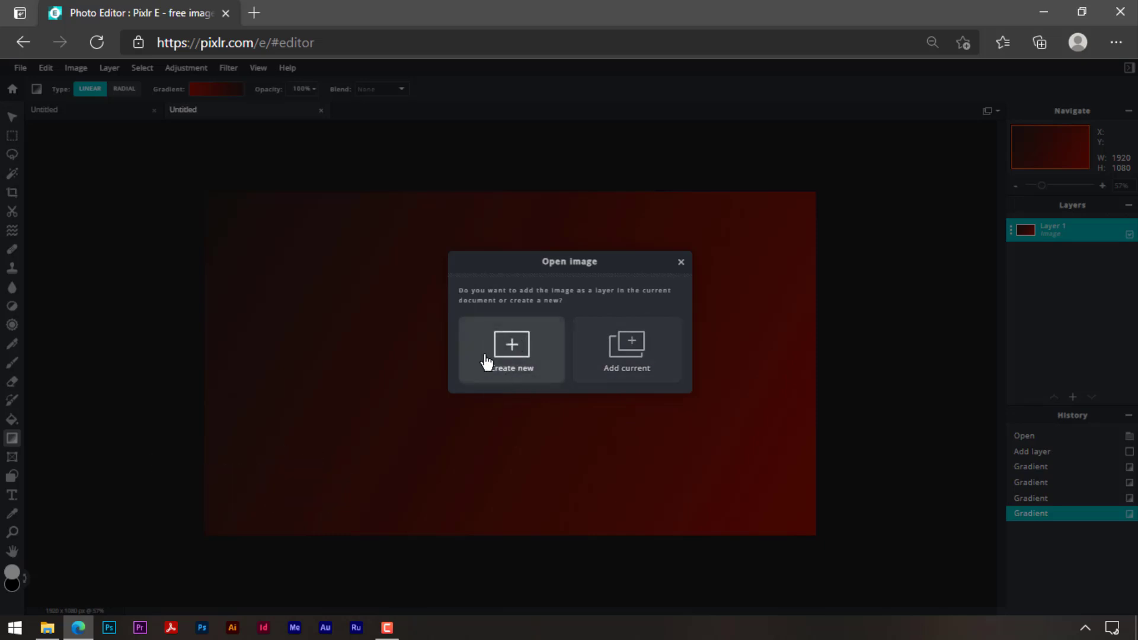
{"action": "left_click", "coordinate": [634, 369]}
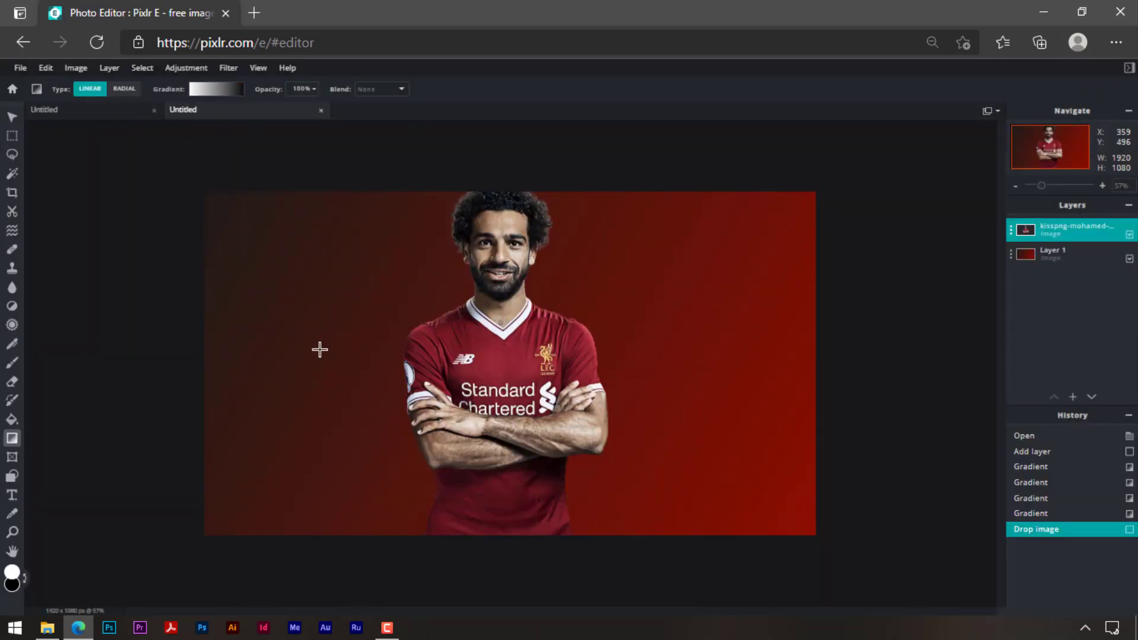
Move the player image to the right half of the canvas, at about X 867, Y 19, and collapse the history list.
{"action": "left_click", "coordinate": [12, 117]}
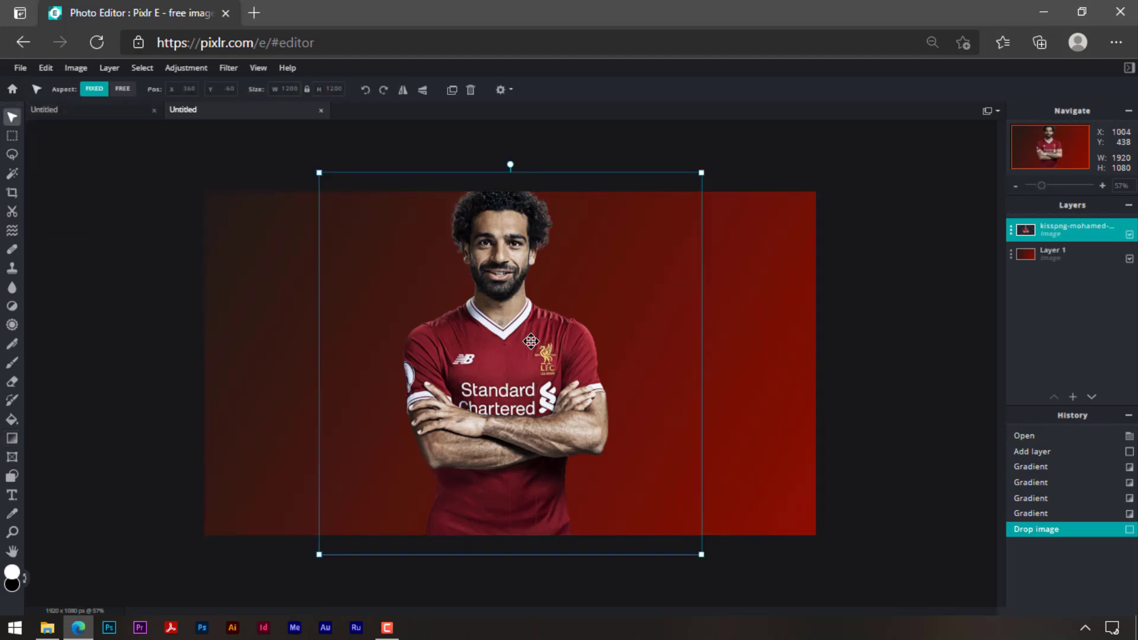
{"action": "left_click_drag", "start_coordinate": [531, 341], "coordinate": [685, 356]}
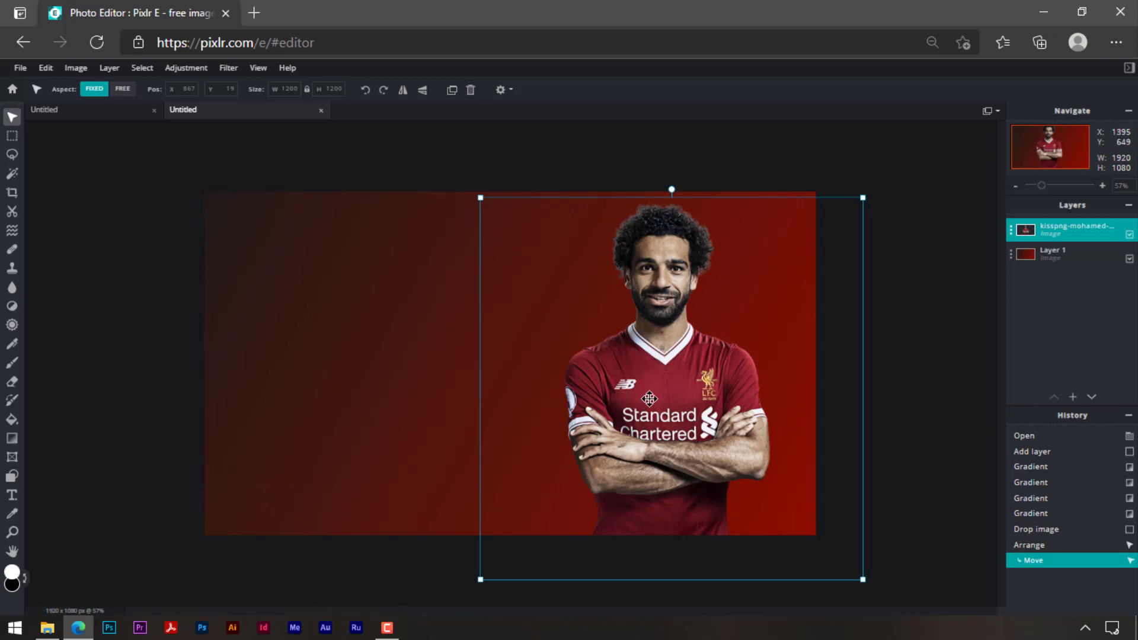
{"action": "left_click", "coordinate": [194, 77]}
{"action": "left_click", "coordinate": [1129, 417]}
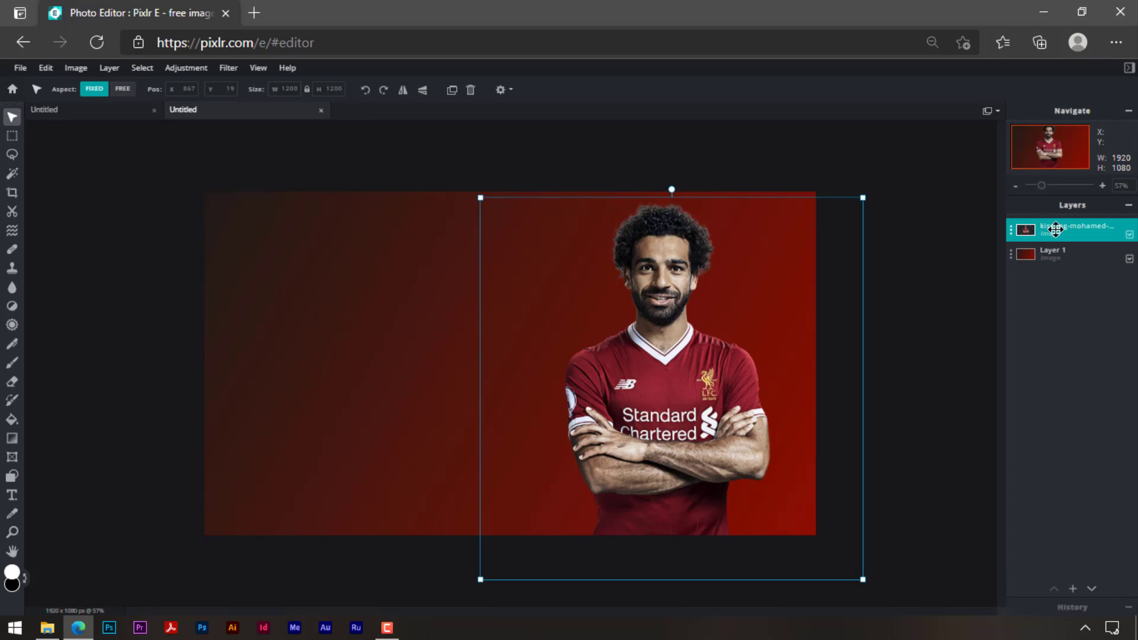
Set the player layer's blend mode to Luminosity and its transparency to 83.
{"action": "left_click", "coordinate": [1056, 228]}
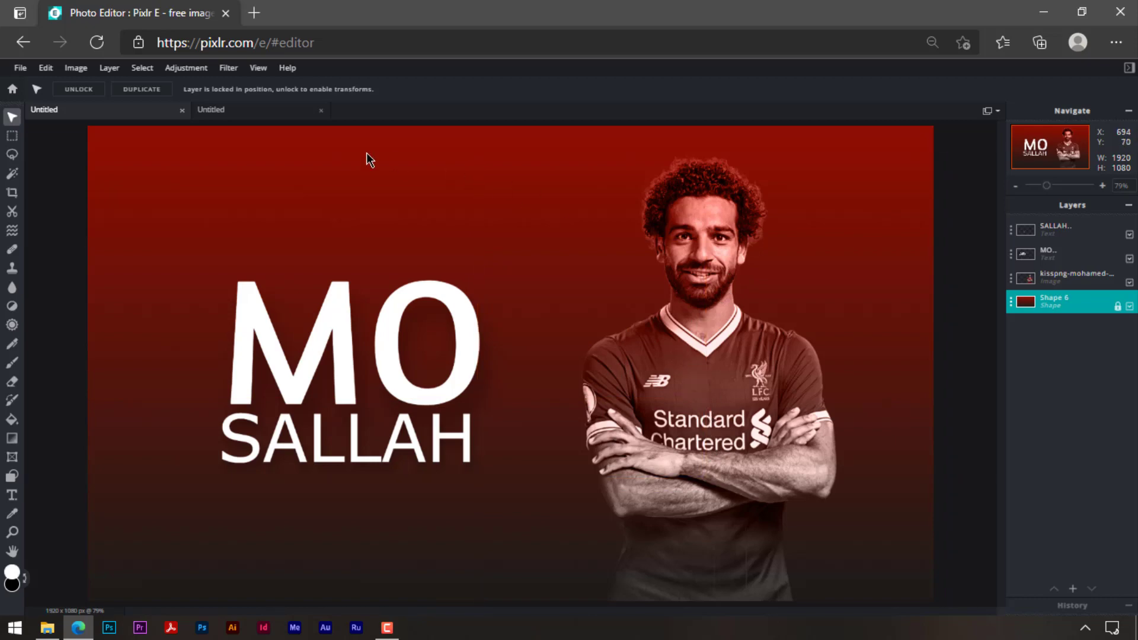
{"action": "left_click", "coordinate": [242, 119]}
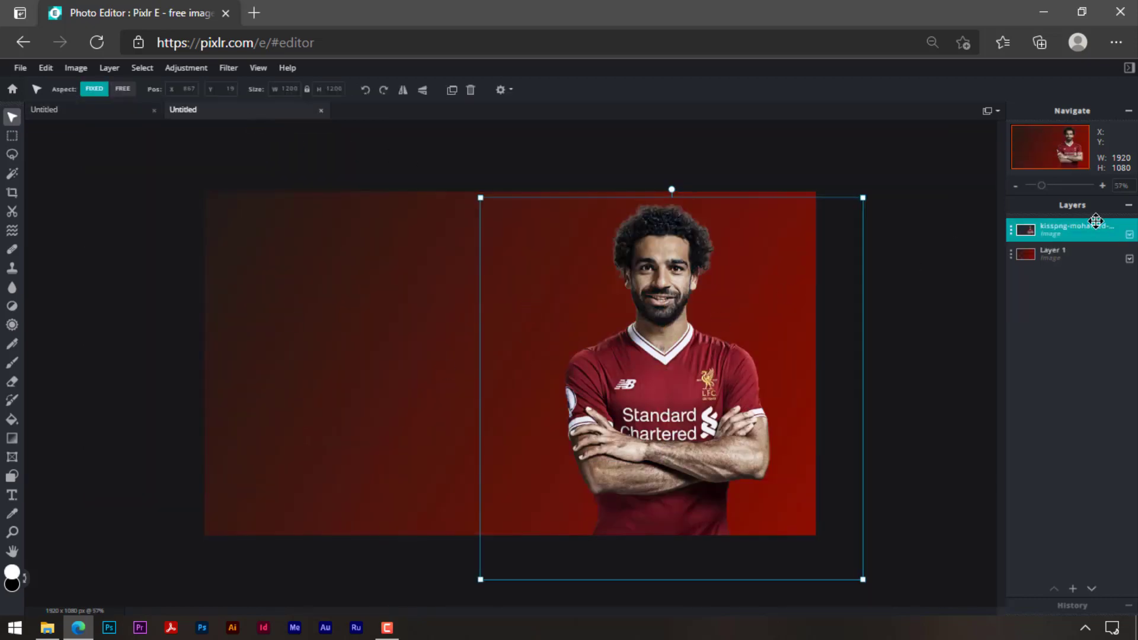
{"action": "left_click", "coordinate": [1067, 233]}
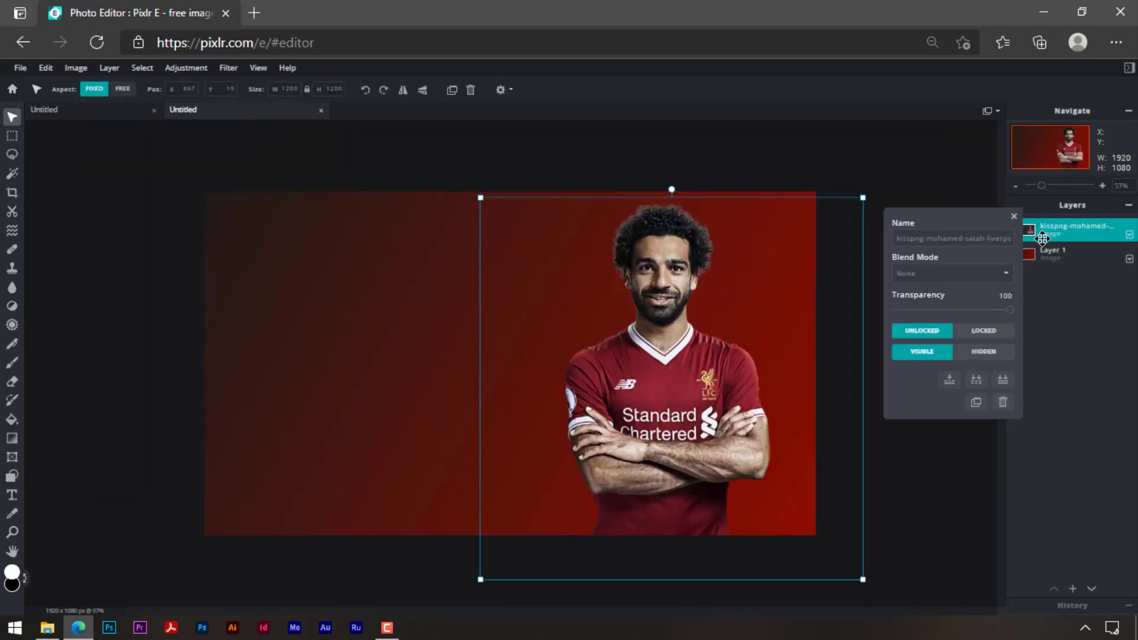
{"action": "left_click", "coordinate": [996, 278]}
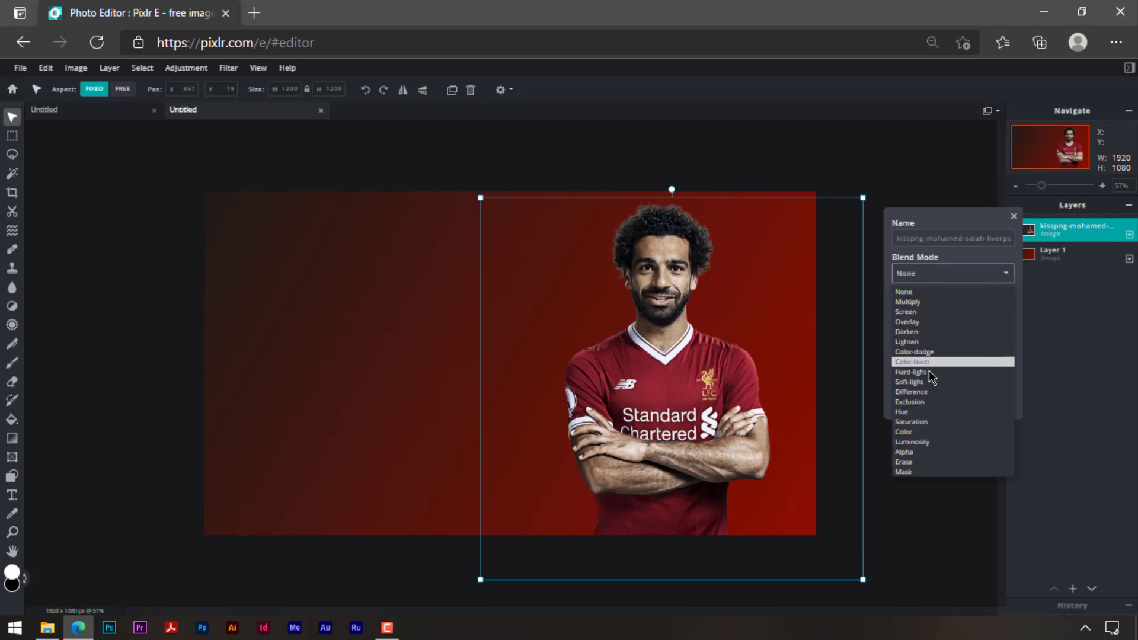
{"action": "left_click", "coordinate": [922, 442]}
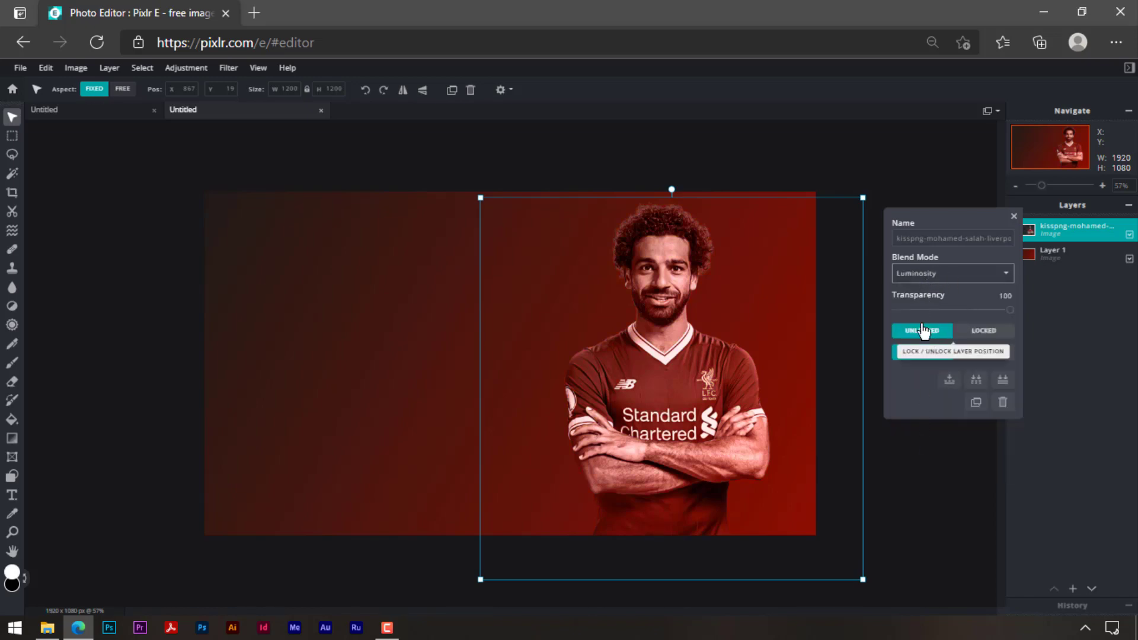
{"action": "left_click_drag", "start_coordinate": [961, 311], "coordinate": [994, 316]}
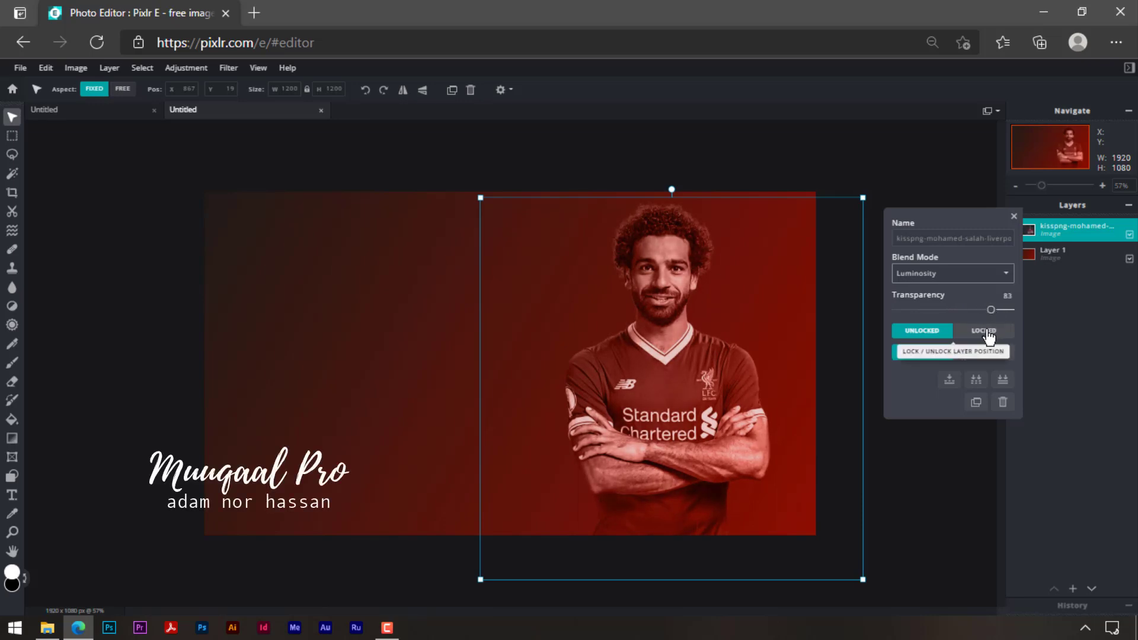
Lock the positions of both the player layer and the gradient background layer.
{"action": "left_click", "coordinate": [1001, 332]}
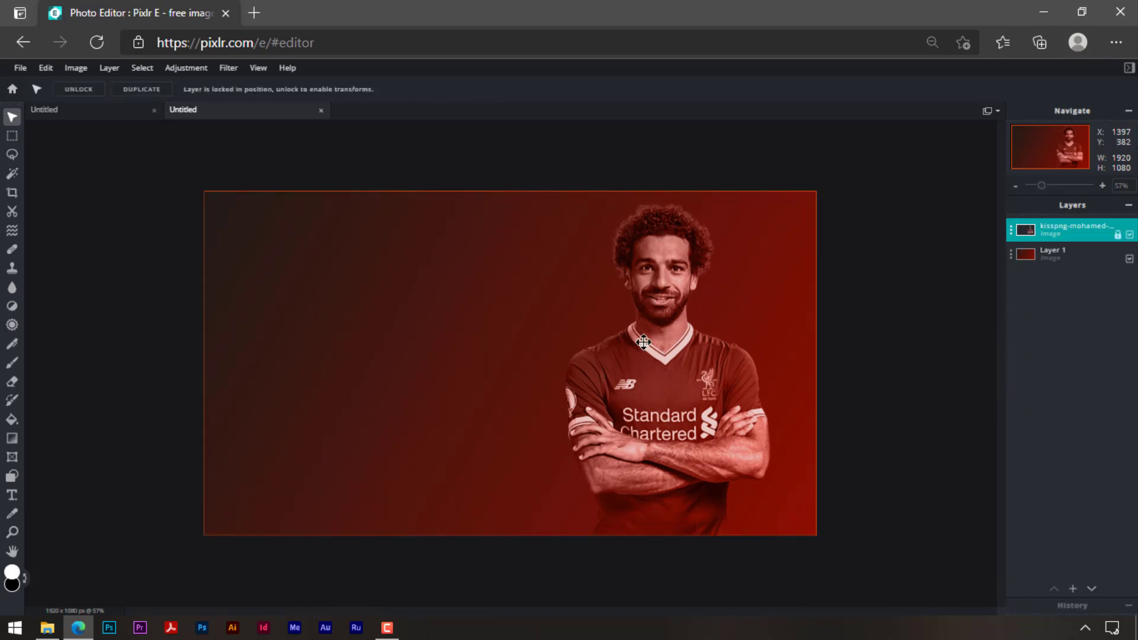
{"action": "left_click", "coordinate": [1062, 258]}
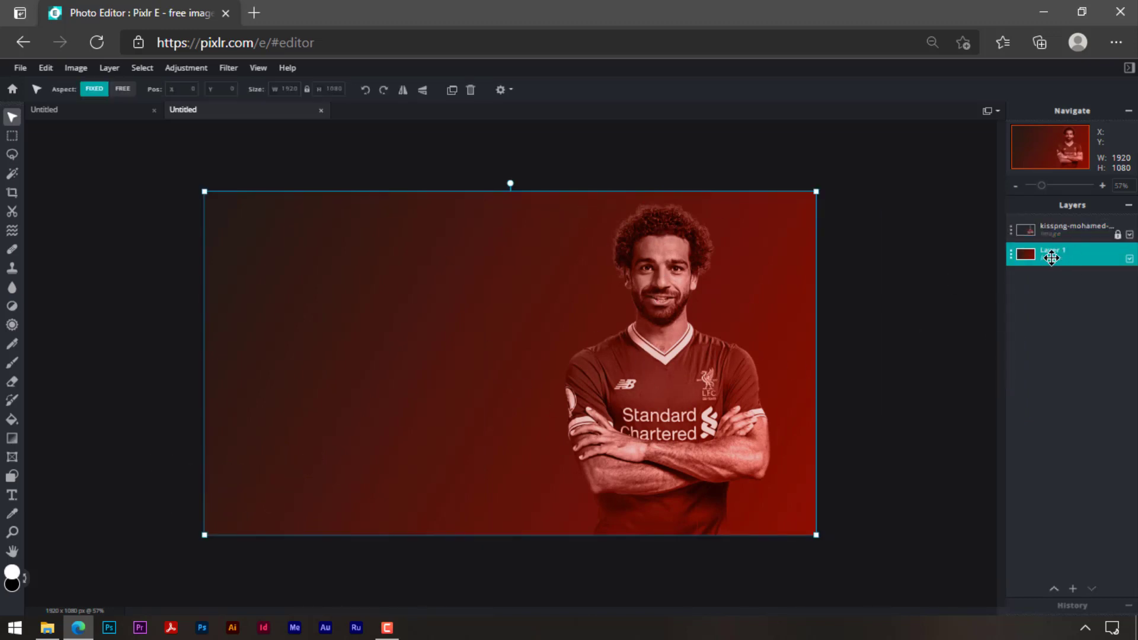
{"action": "left_click", "coordinate": [1080, 259]}
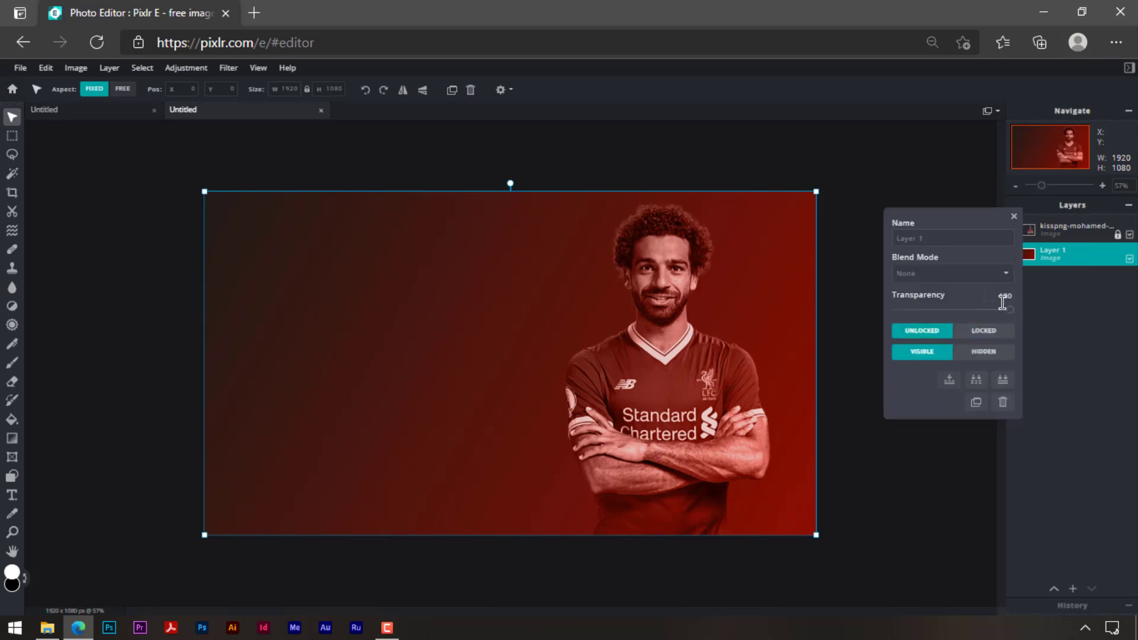
{"action": "left_click", "coordinate": [985, 333]}
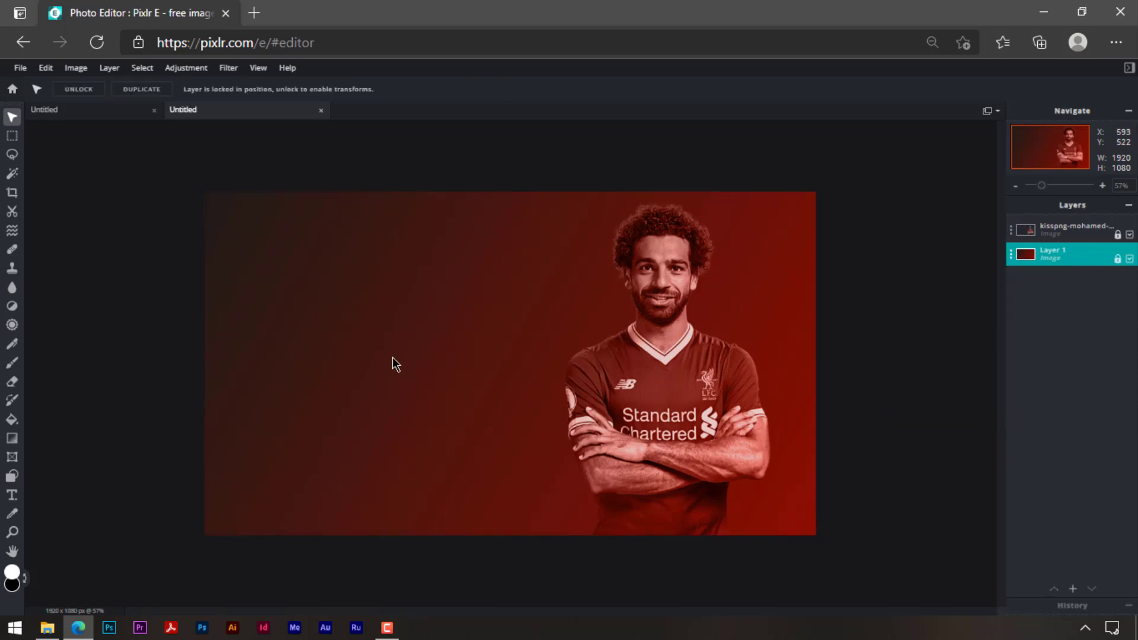
Add a new text layer and replace its placeholder text with "MO".
{"action": "left_click", "coordinate": [15, 496]}
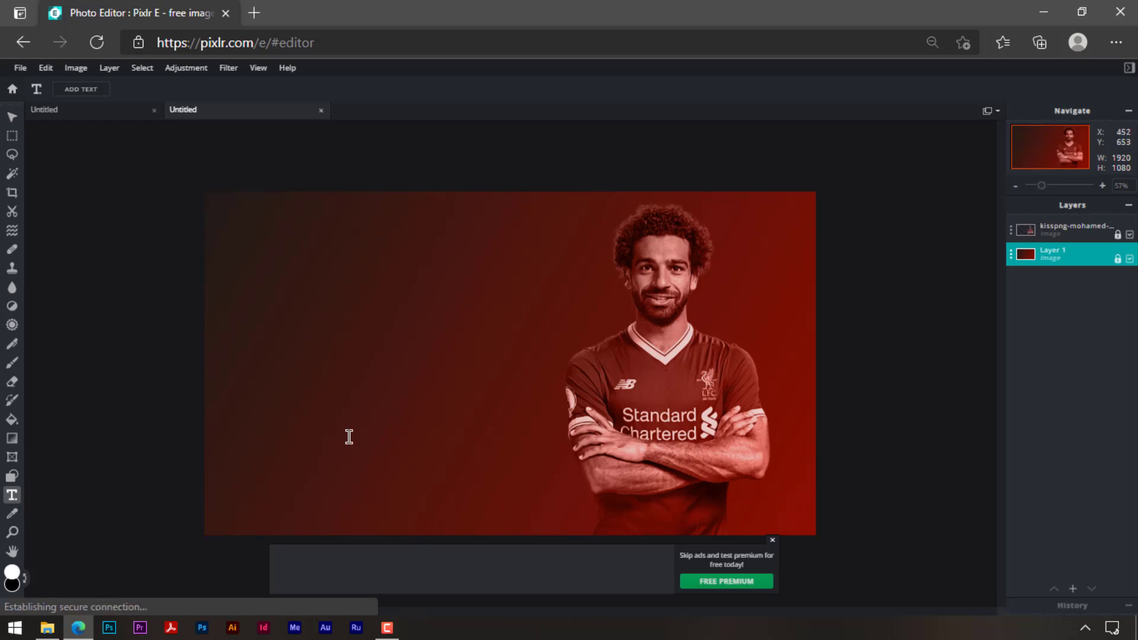
{"action": "left_click", "coordinate": [355, 321]}
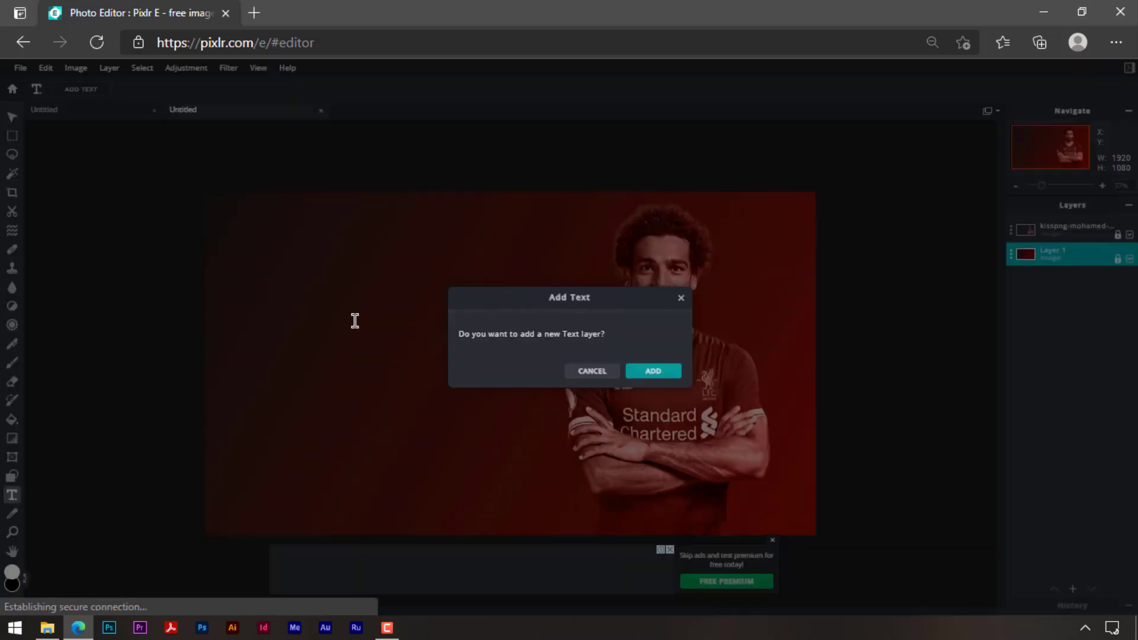
{"action": "left_click", "coordinate": [654, 375]}
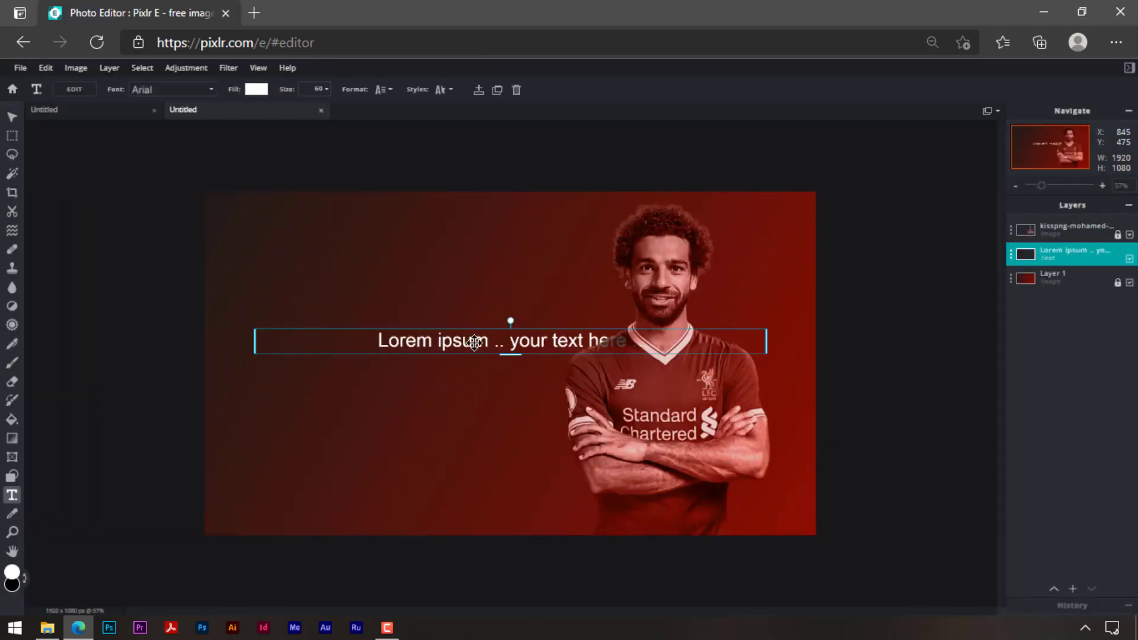
{"action": "double_click", "coordinate": [474, 344]}
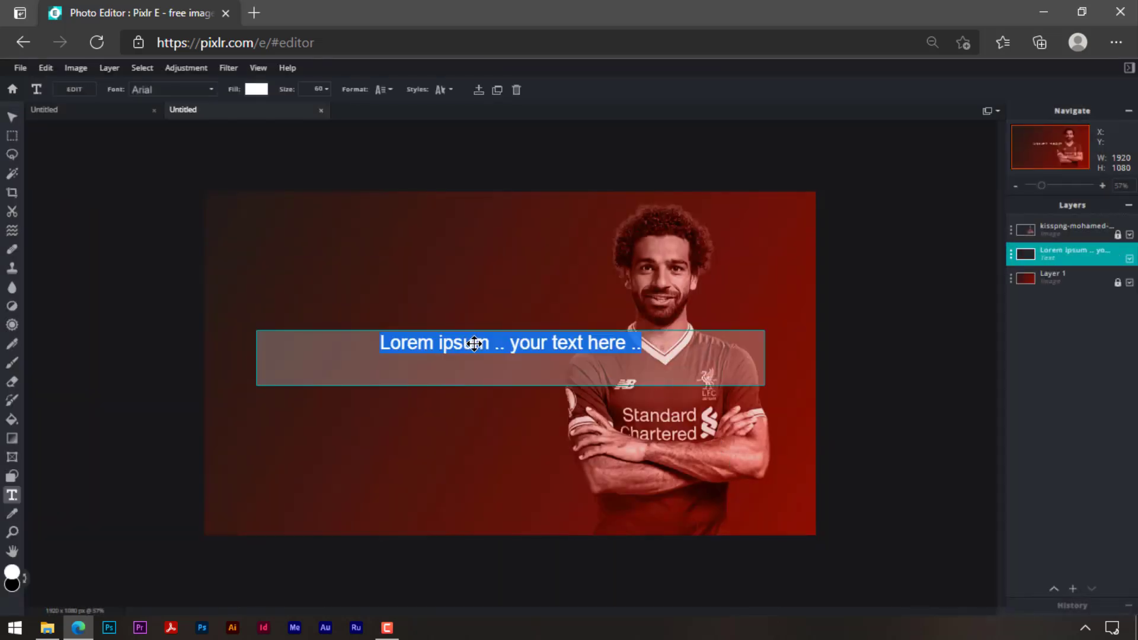
{"action": "type", "text": "MO"}
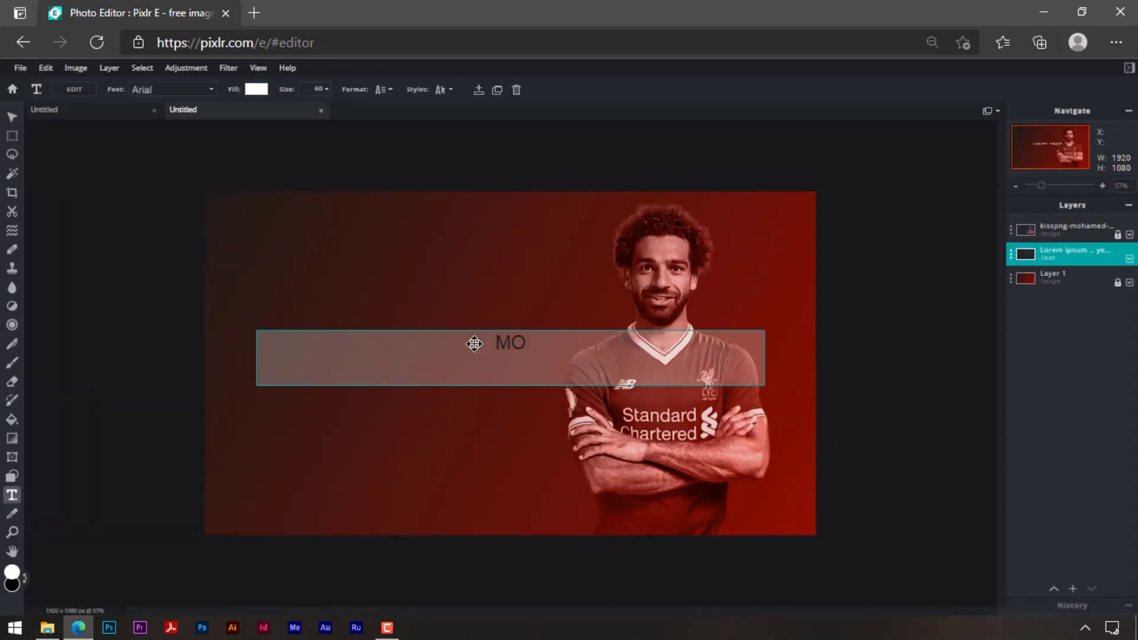
Keep the white fill of the "MO" text and set its size to 460.
{"action": "double_click", "coordinate": [475, 344]}
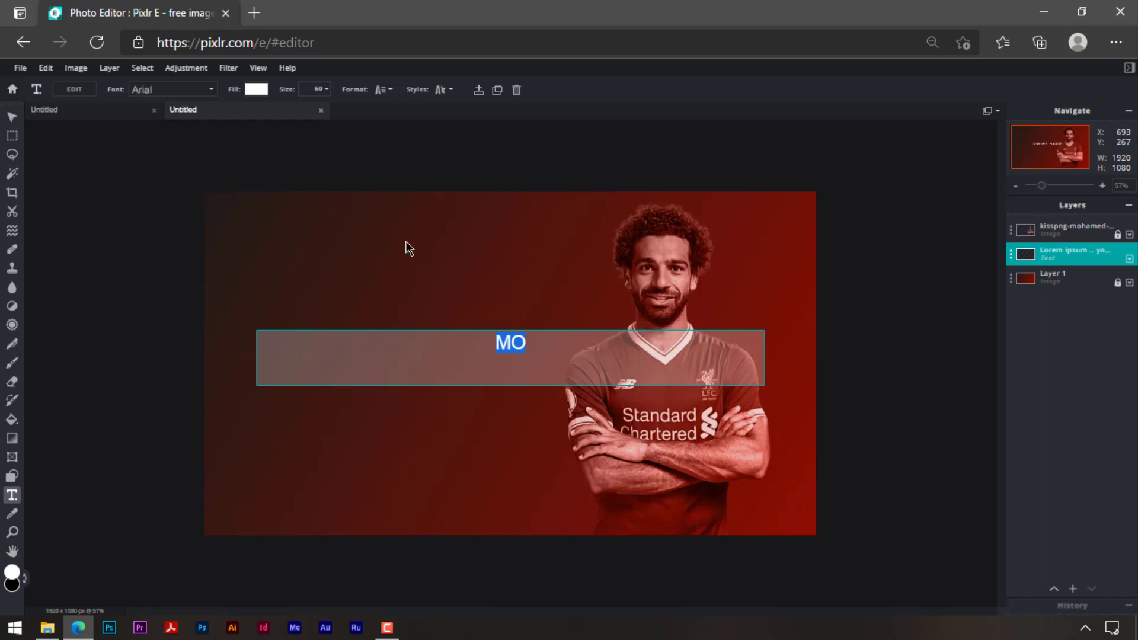
{"action": "left_click", "coordinate": [256, 89]}
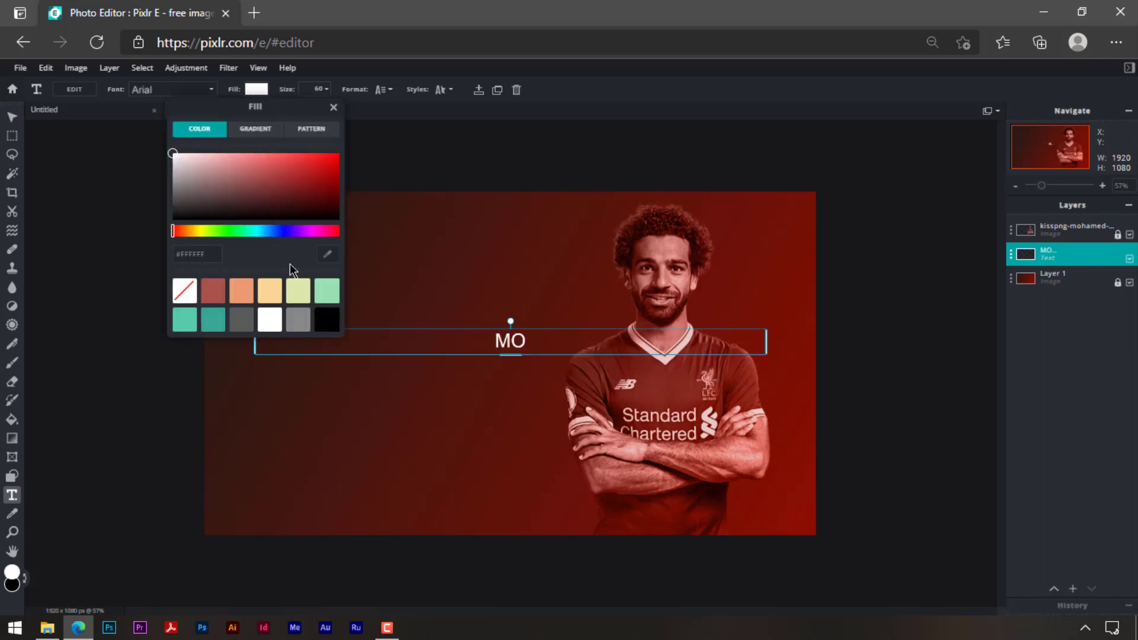
{"action": "left_click", "coordinate": [255, 91]}
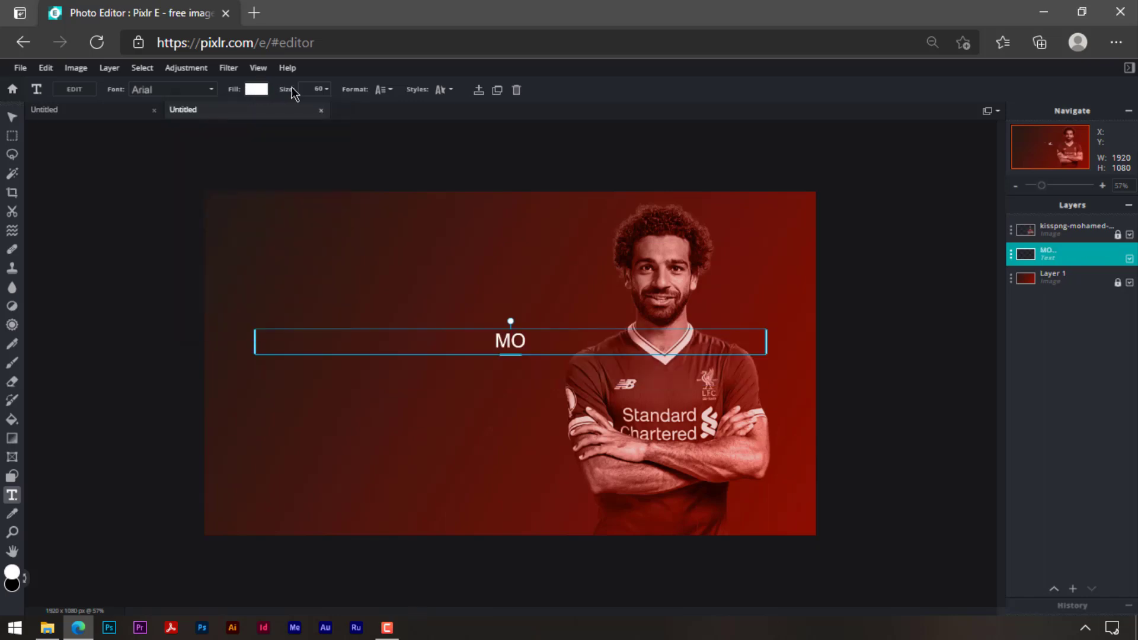
{"action": "left_click", "coordinate": [326, 88]}
{"action": "left_click_drag", "start_coordinate": [302, 110], "coordinate": [293, 115]}
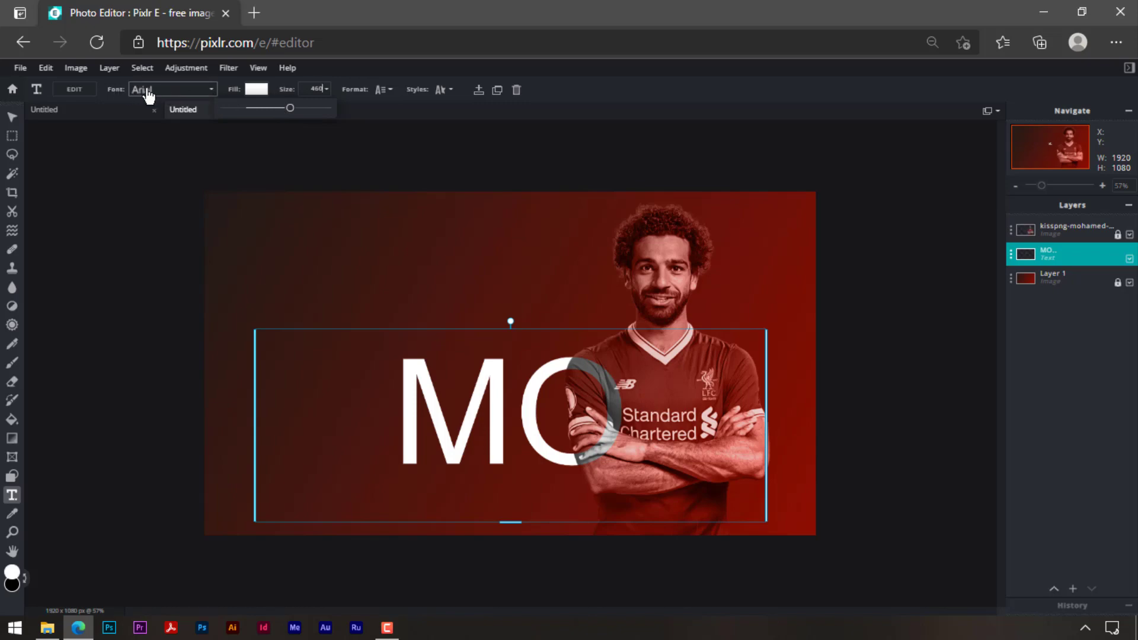
Preview other fonts for the "MO" text, keep Arial, and move the text left of the player at the canvas's vertical centre.
{"action": "left_click", "coordinate": [170, 92]}
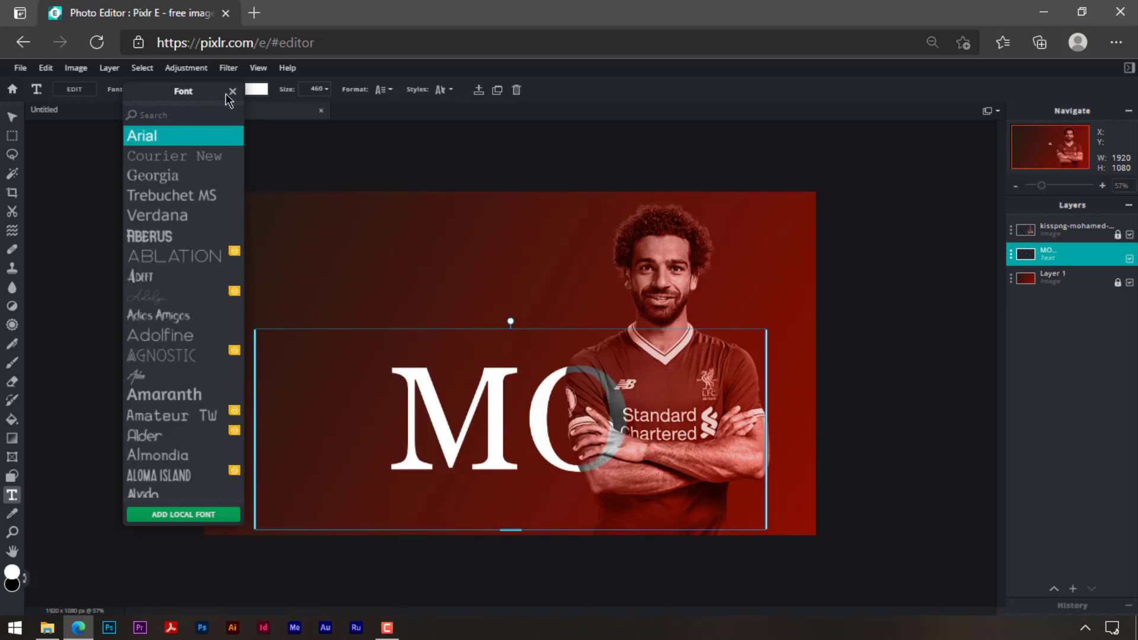
{"action": "left_click", "coordinate": [233, 92]}
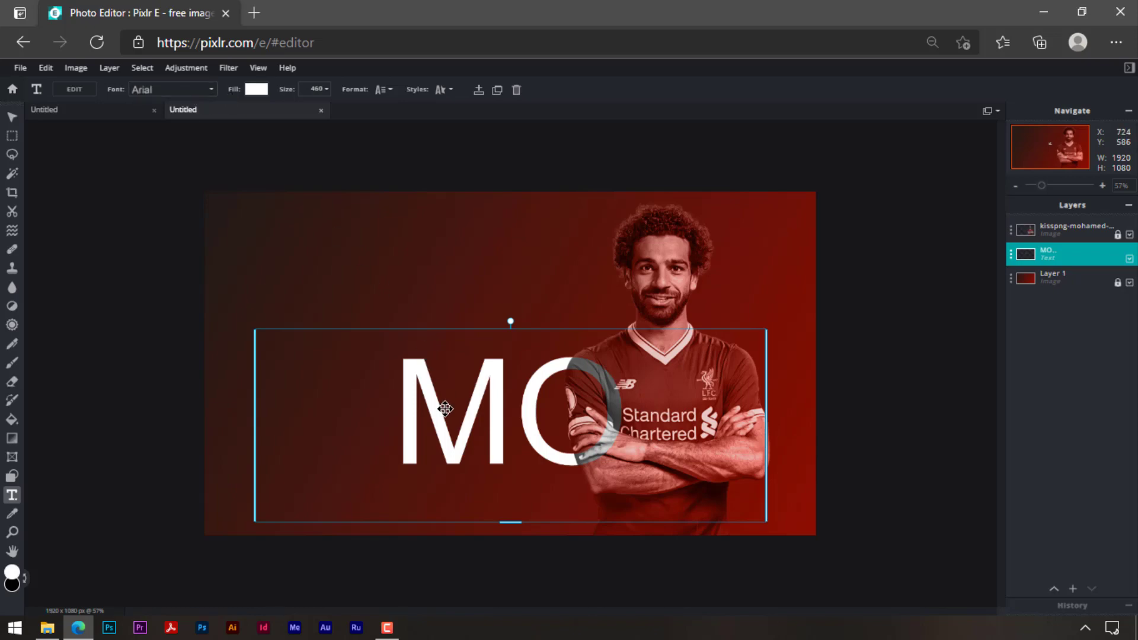
{"action": "left_click_drag", "start_coordinate": [470, 406], "coordinate": [389, 336]}
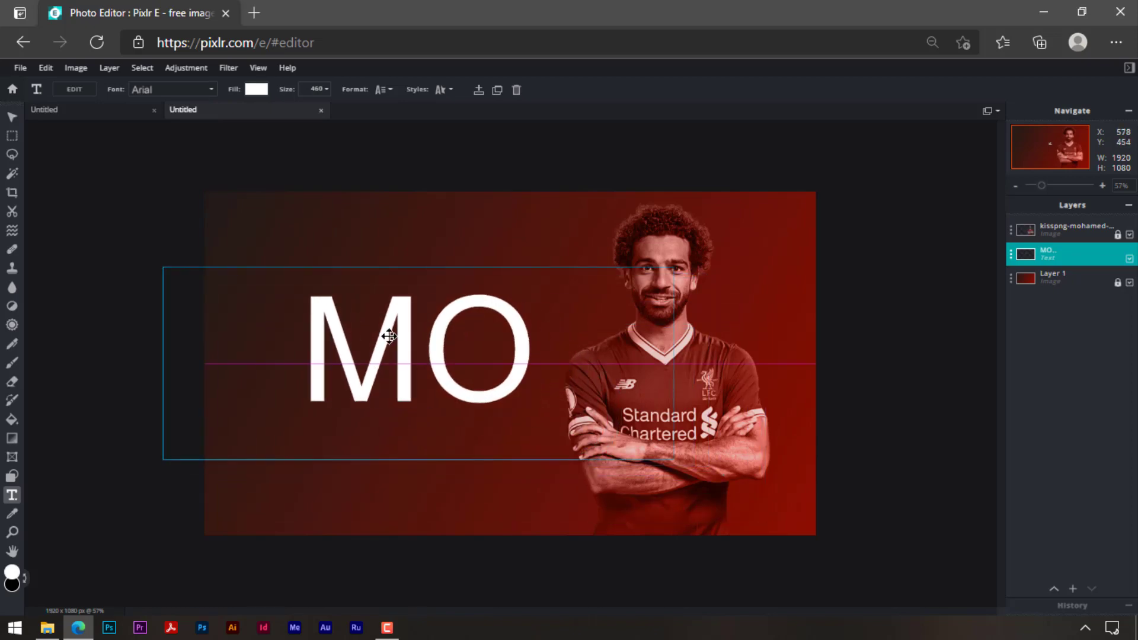
{"action": "left_click_drag", "start_coordinate": [389, 336], "coordinate": [384, 339]}
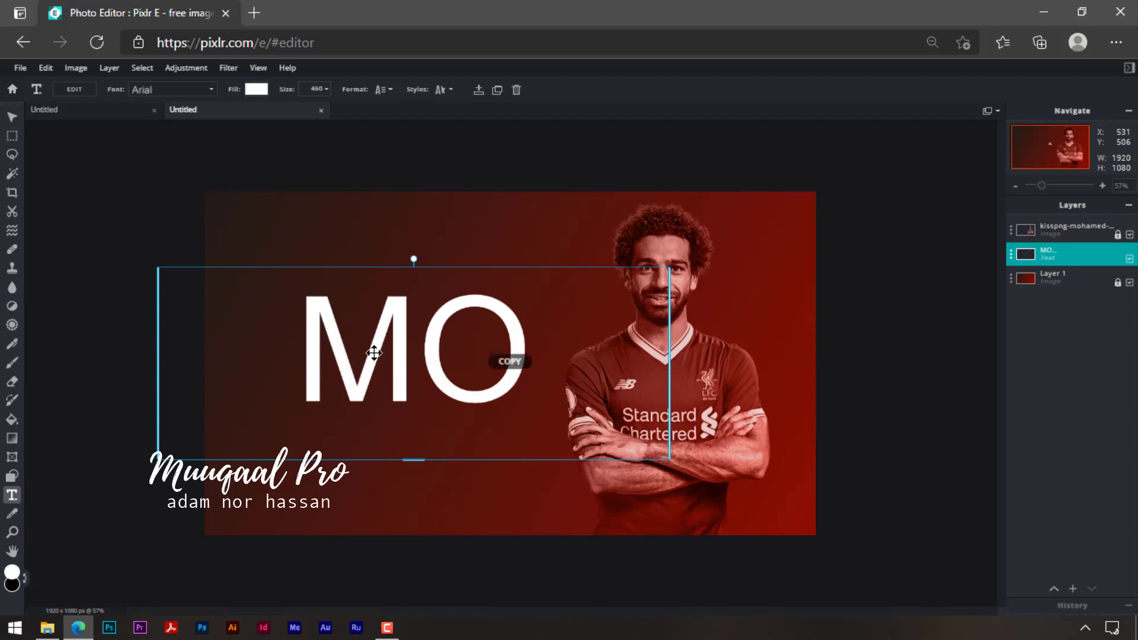
Duplicate the "MO" text layer, place the copy lower on the canvas, and replace its text with "SALLAH".
{"action": "key", "text": "ctrl+v"}
{"action": "left_click_drag", "start_coordinate": [409, 352], "coordinate": [421, 432]}
{"action": "double_click", "coordinate": [412, 437]}
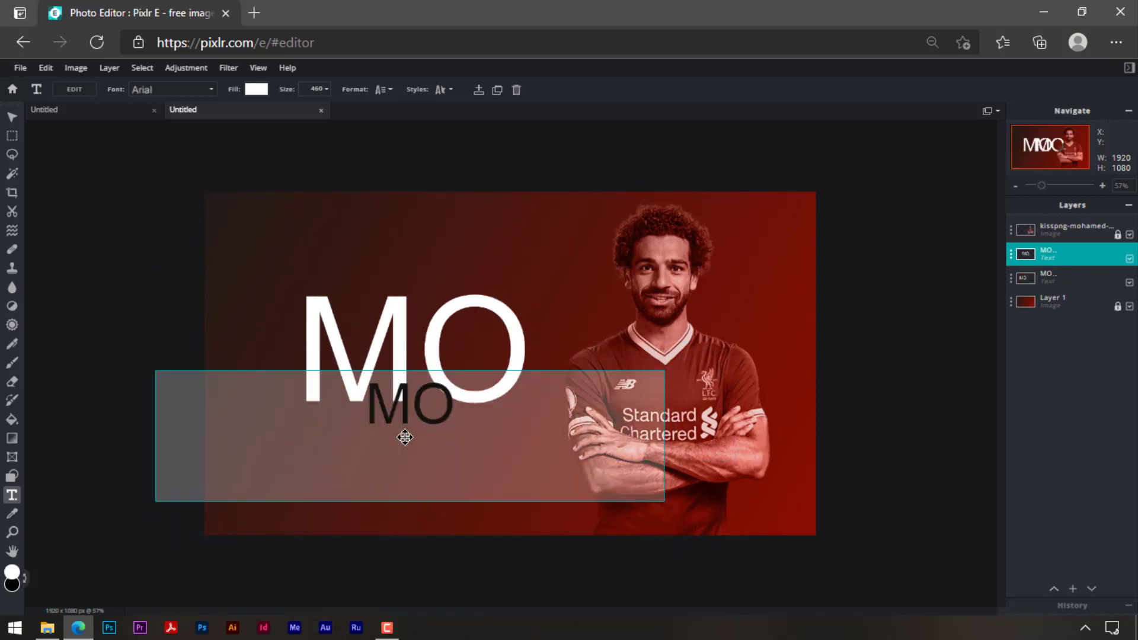
{"action": "type", "text": "SALLAH"}
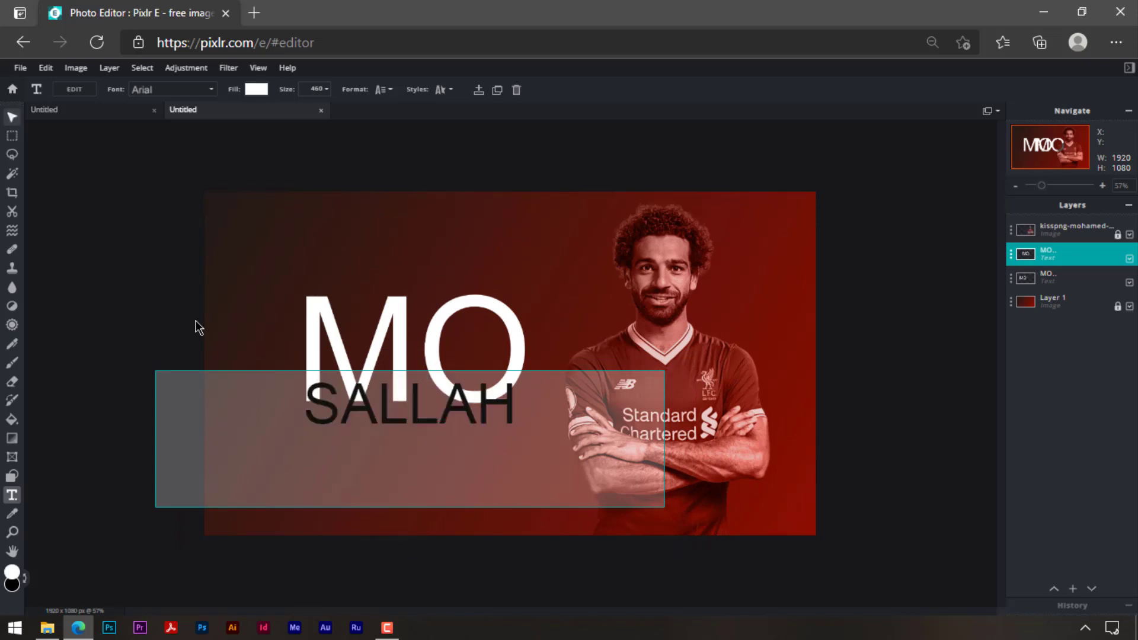
Set the "SALLAH" text size to 170 and move it directly beneath "MO", aligned with its left edge.
{"action": "left_click", "coordinate": [326, 92]}
{"action": "left_click_drag", "start_coordinate": [326, 92], "coordinate": [76, 119]}
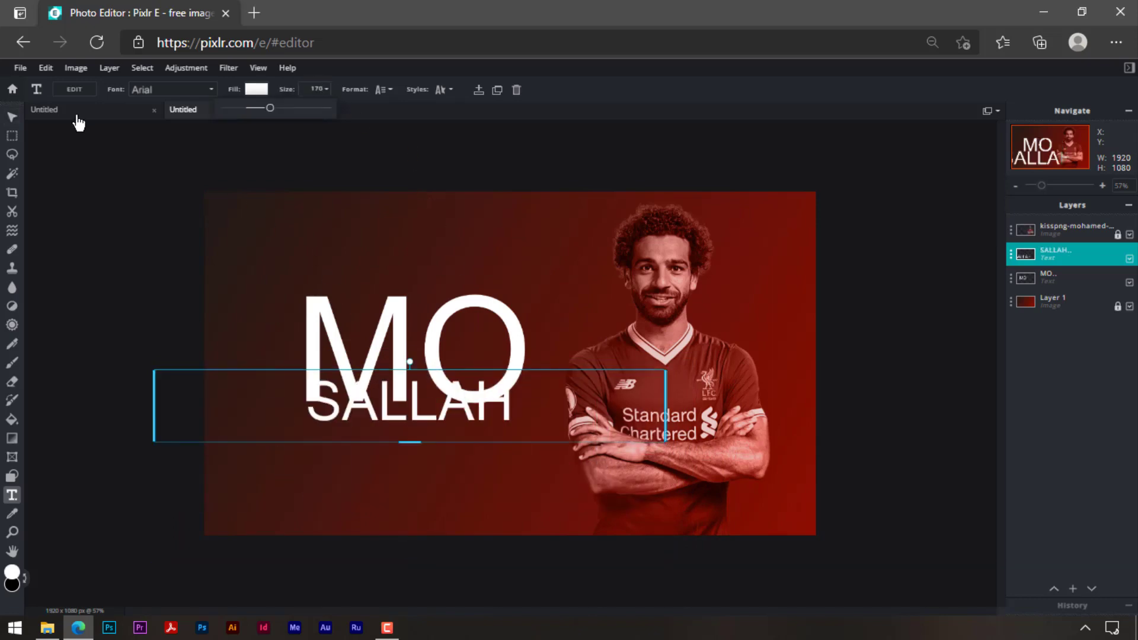
{"action": "left_click", "coordinate": [12, 121]}
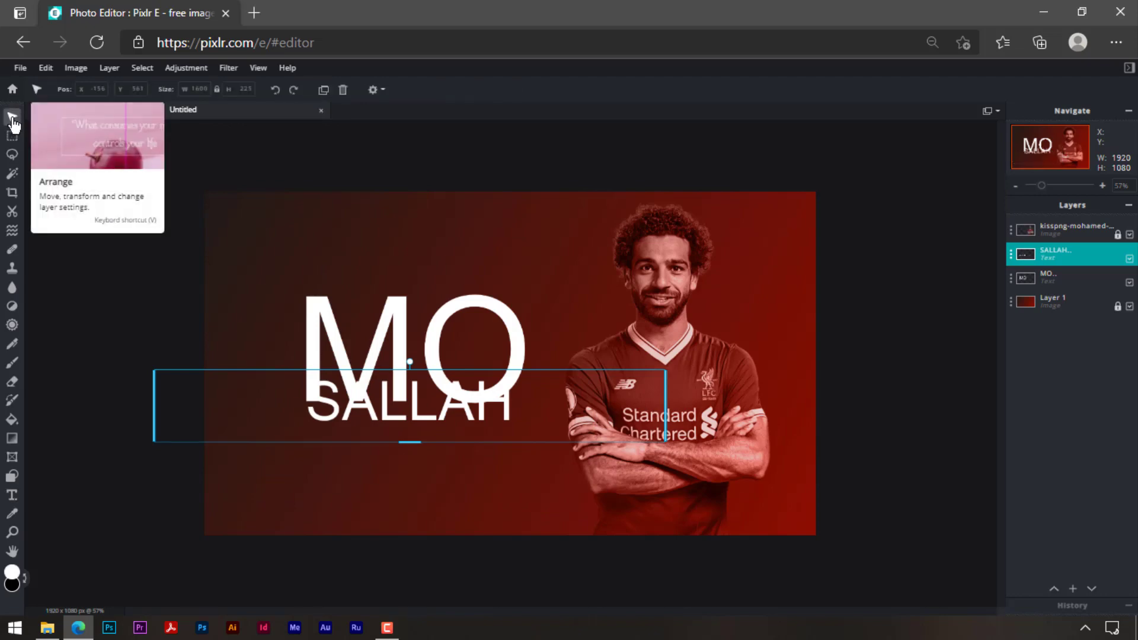
{"action": "left_click_drag", "start_coordinate": [397, 399], "coordinate": [394, 425]}
{"action": "left_click", "coordinate": [284, 198]}
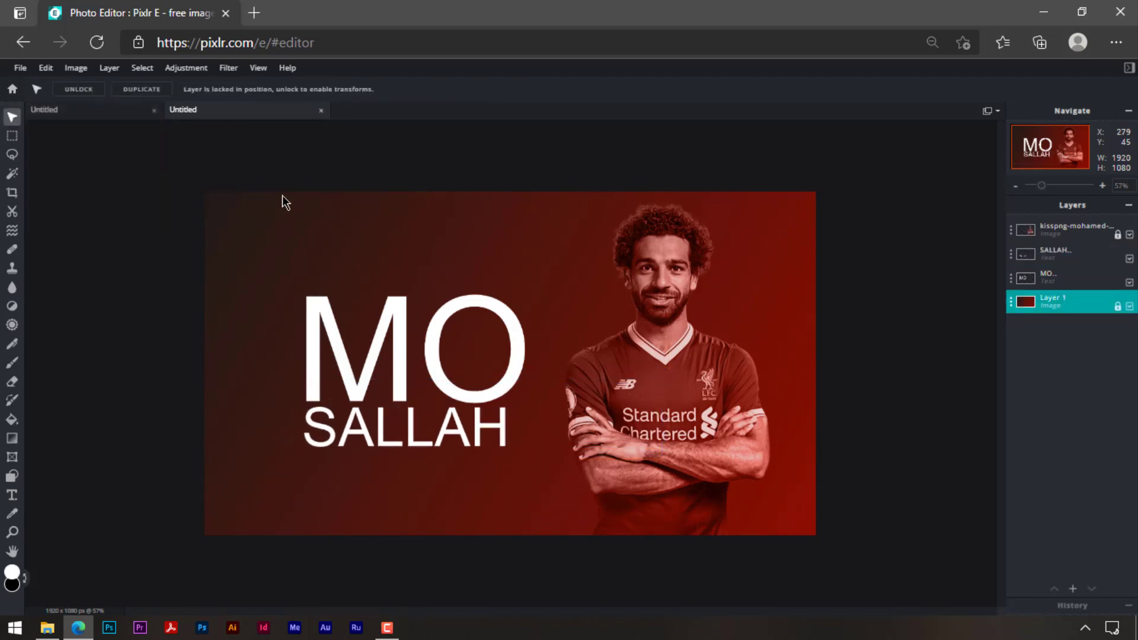
Consult the finished design in the other open document and give the "MO" text a black (#000000) shadow.
{"action": "left_click", "coordinate": [131, 113]}
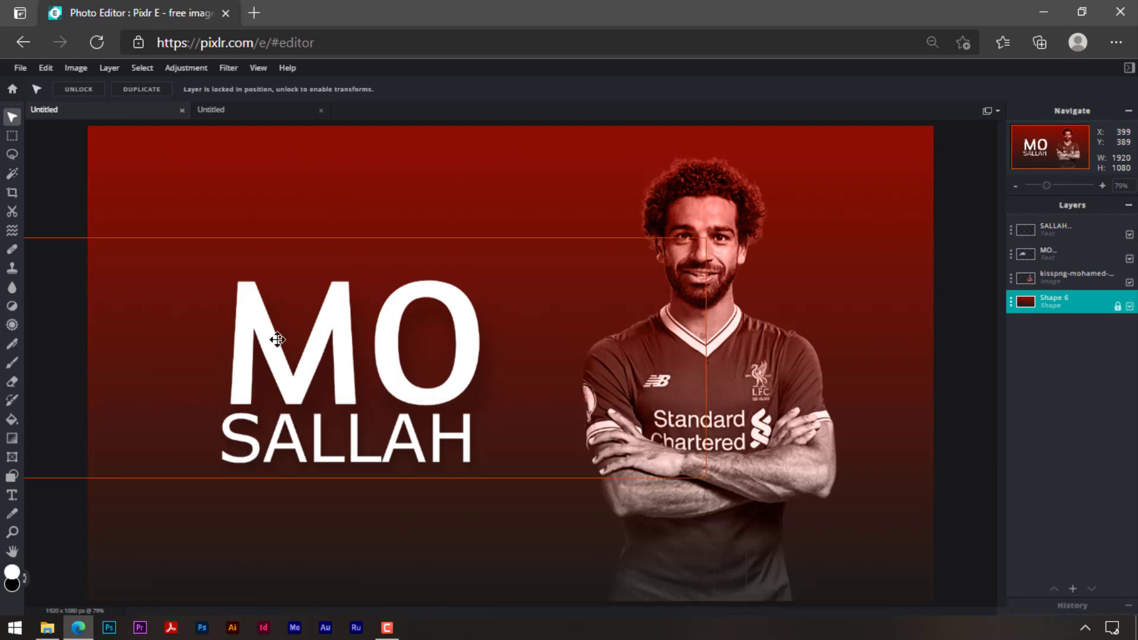
{"action": "left_click", "coordinate": [275, 113]}
{"action": "left_click", "coordinate": [395, 318]}
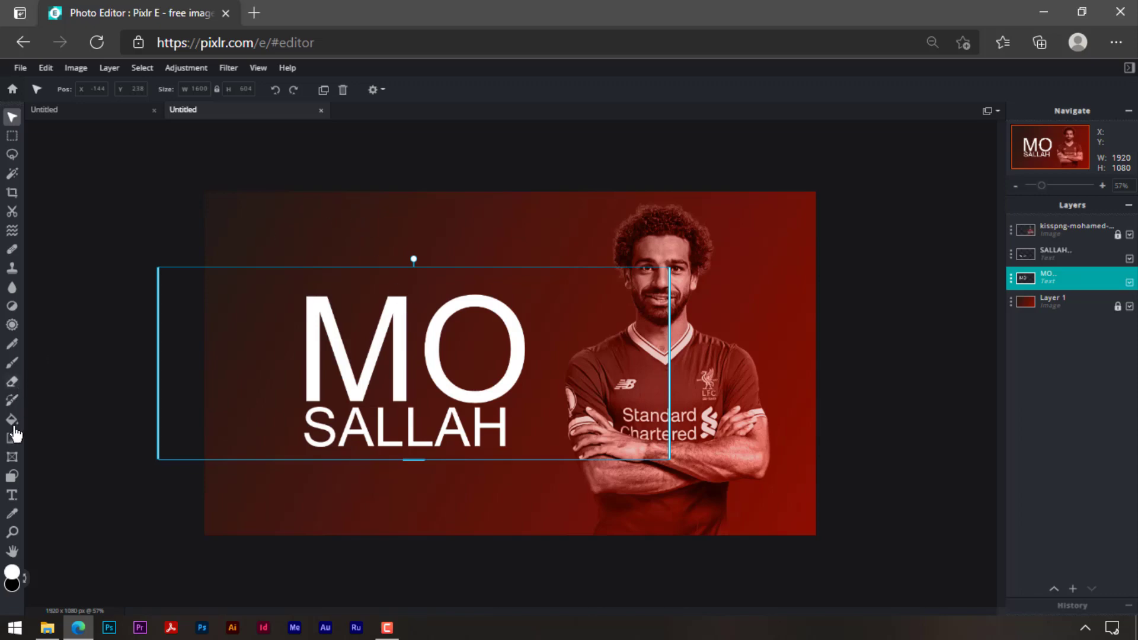
{"action": "left_click", "coordinate": [13, 498]}
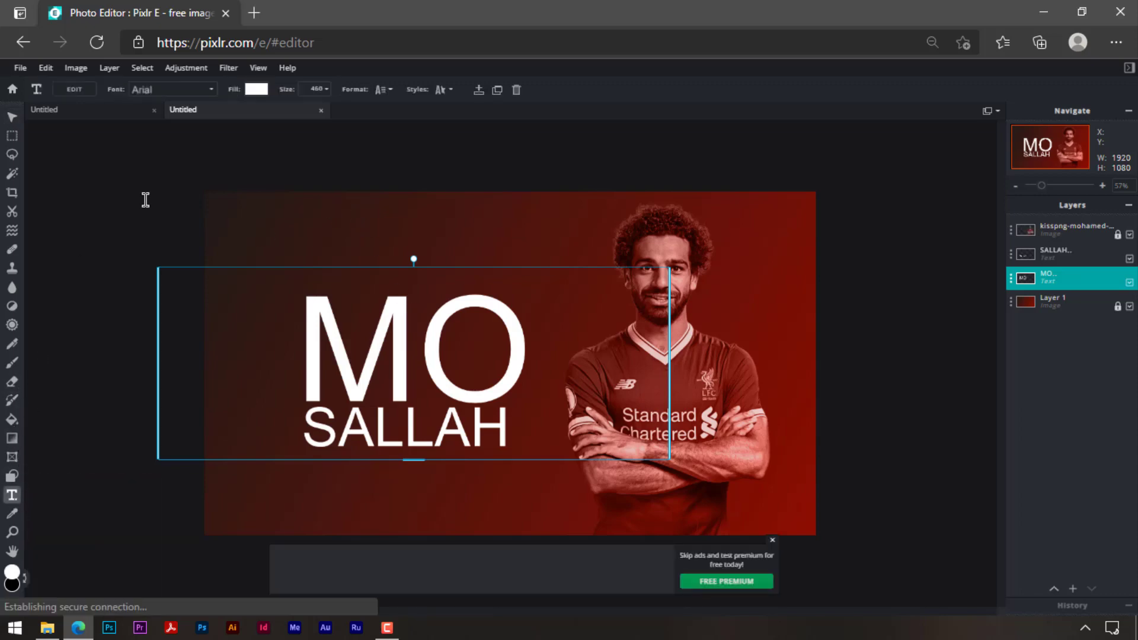
{"action": "left_click", "coordinate": [440, 90]}
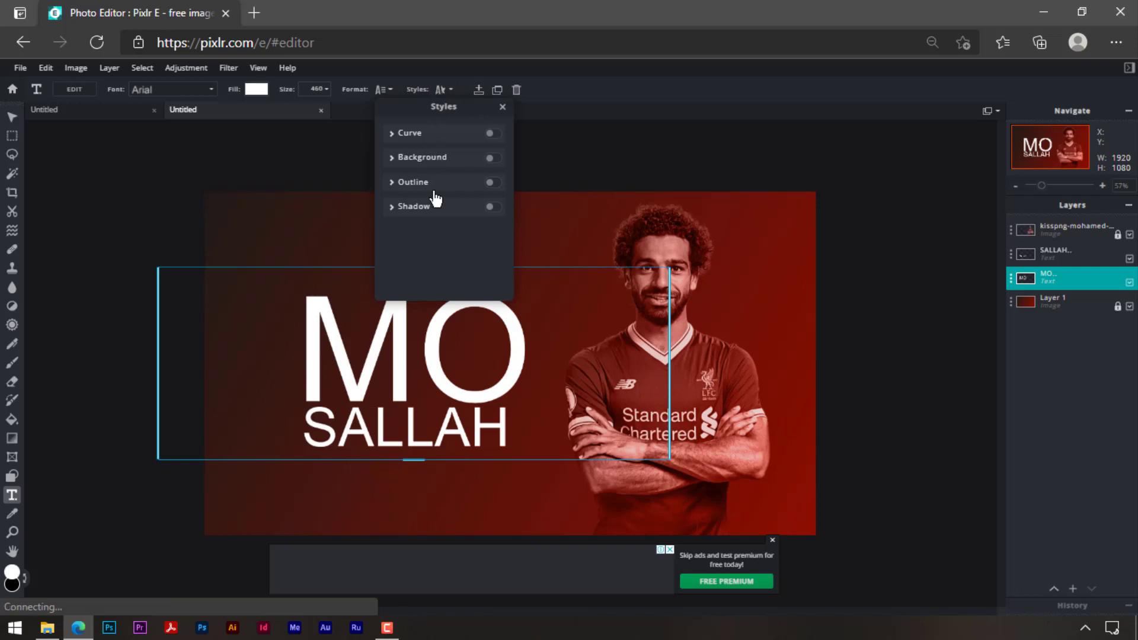
{"action": "left_click", "coordinate": [492, 207]}
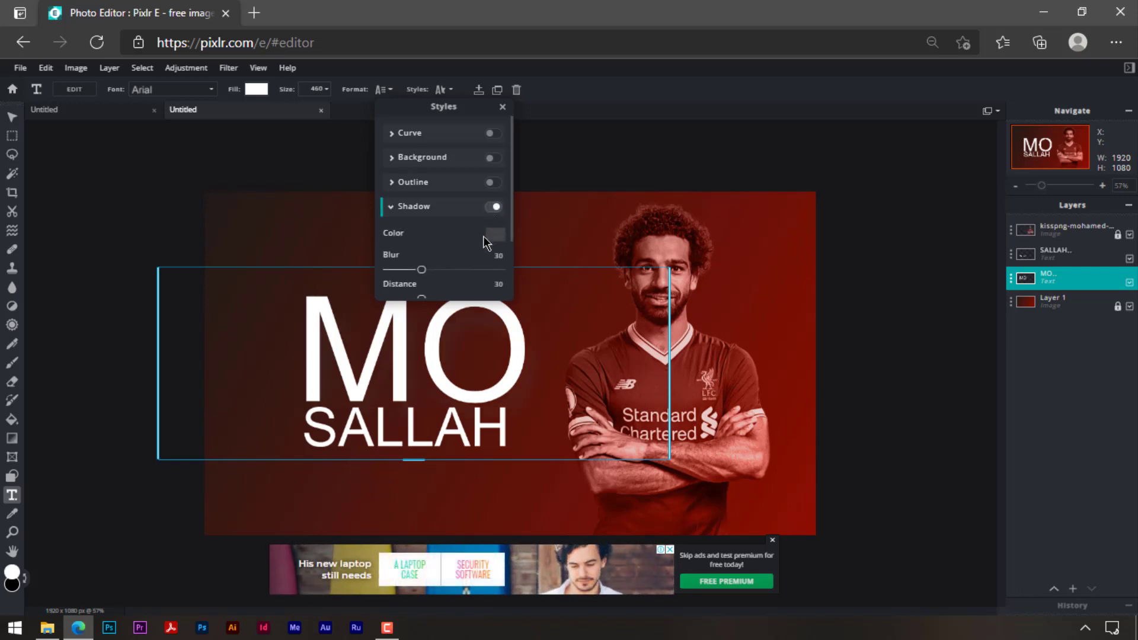
{"action": "left_click", "coordinate": [491, 235]}
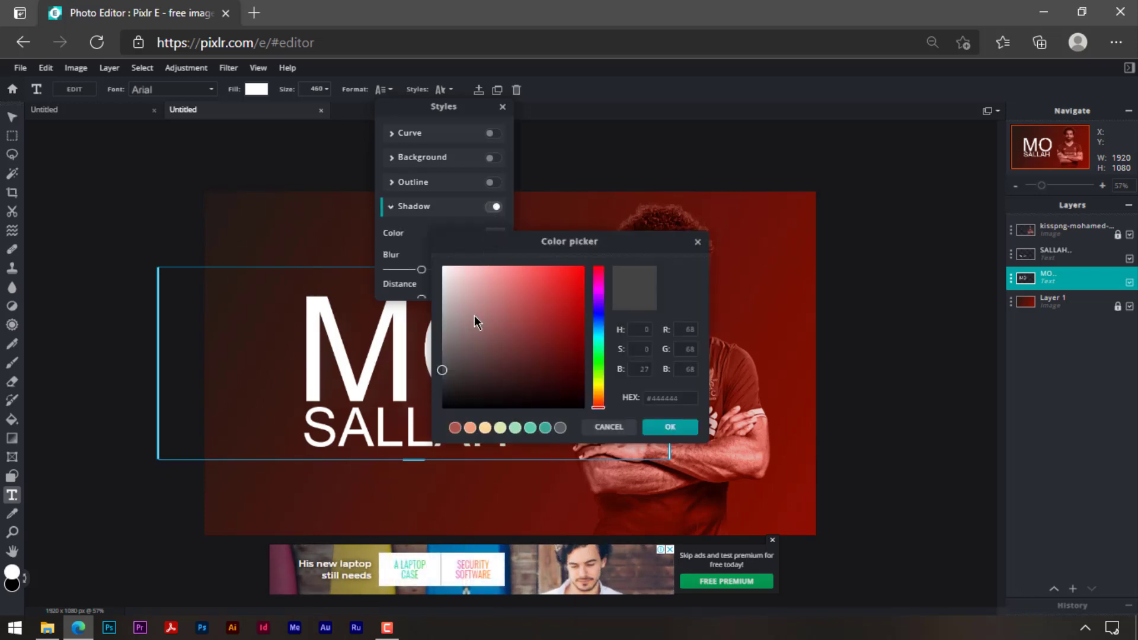
{"action": "left_click_drag", "start_coordinate": [474, 315], "coordinate": [436, 451]}
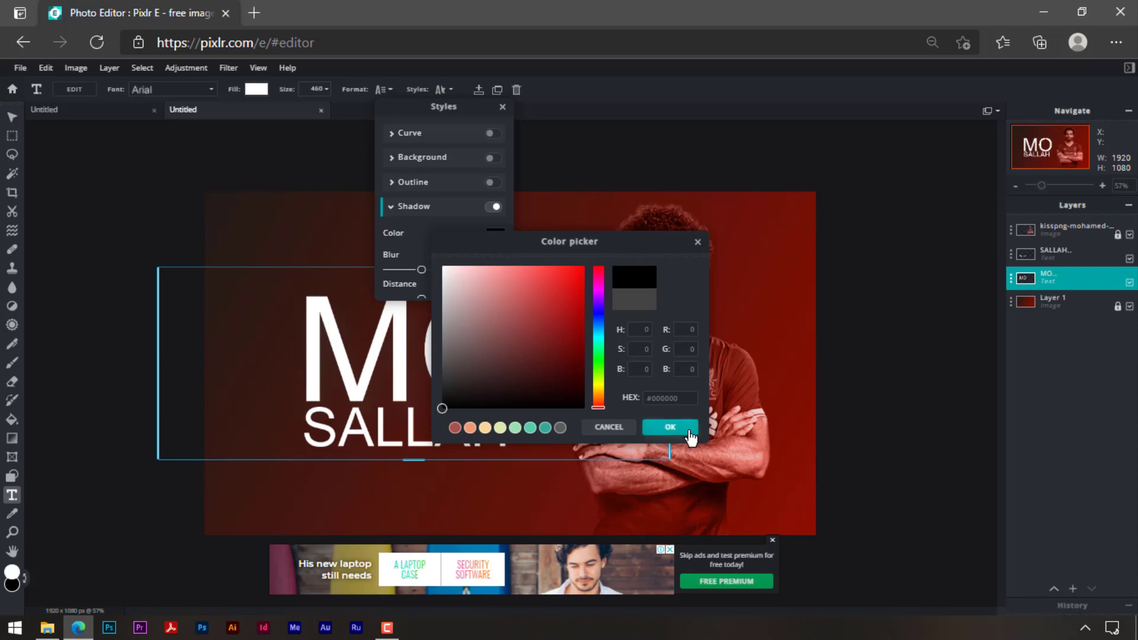
{"action": "left_click", "coordinate": [670, 427]}
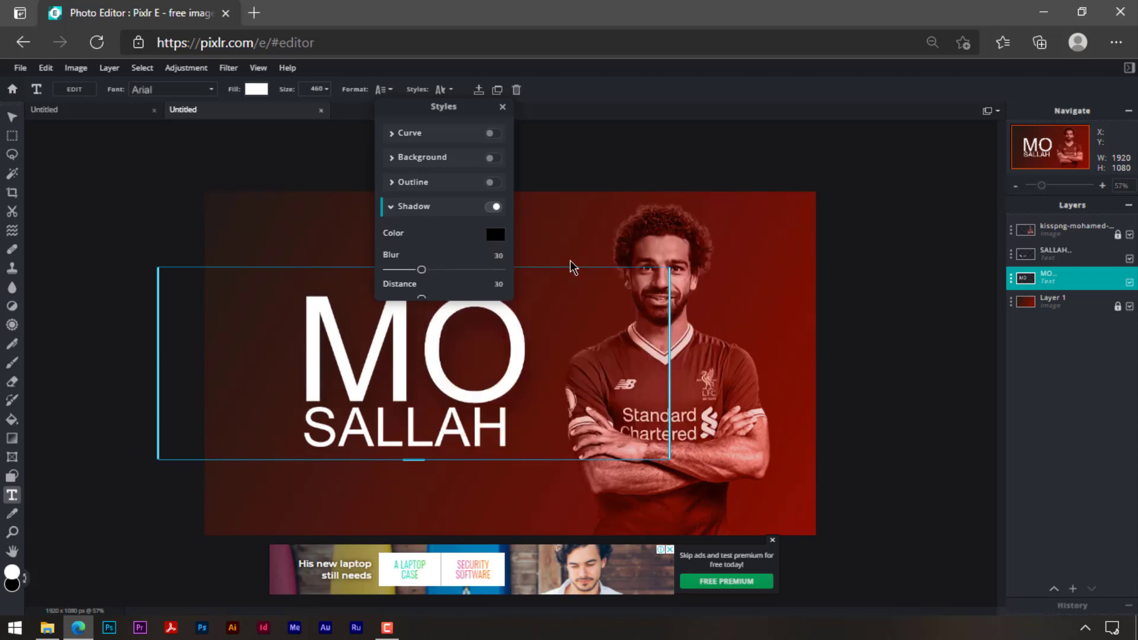
{"action": "left_click", "coordinate": [562, 146]}
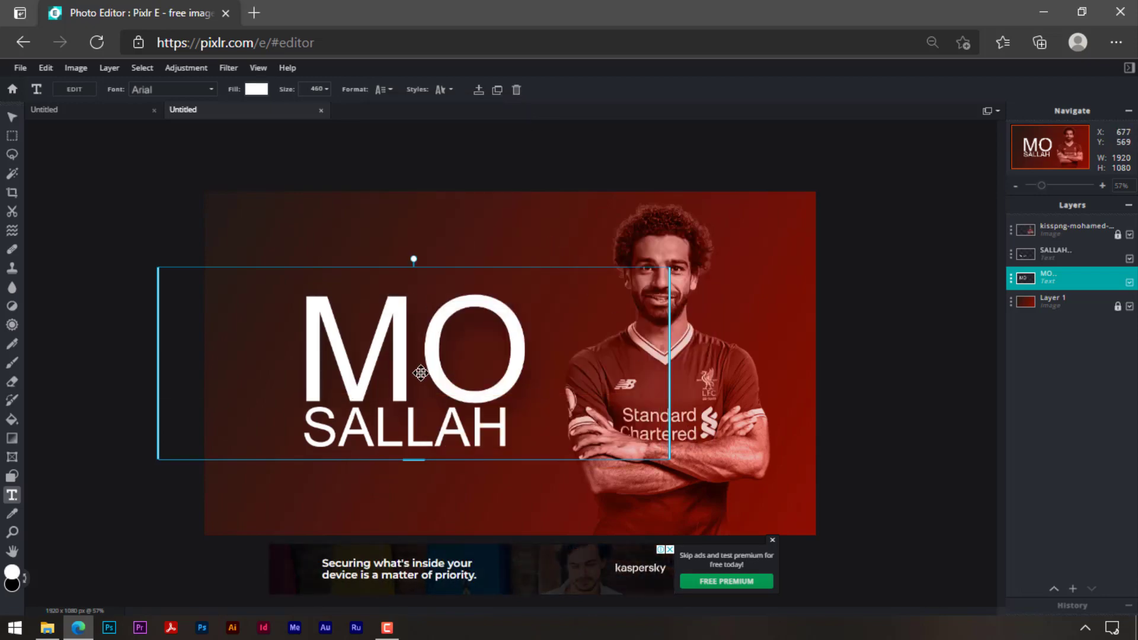
Give the "SALLAH" text a black (#000000) shadow and dismiss the advertisement below the canvas.
{"action": "left_click", "coordinate": [463, 230]}
{"action": "left_click", "coordinate": [371, 429]}
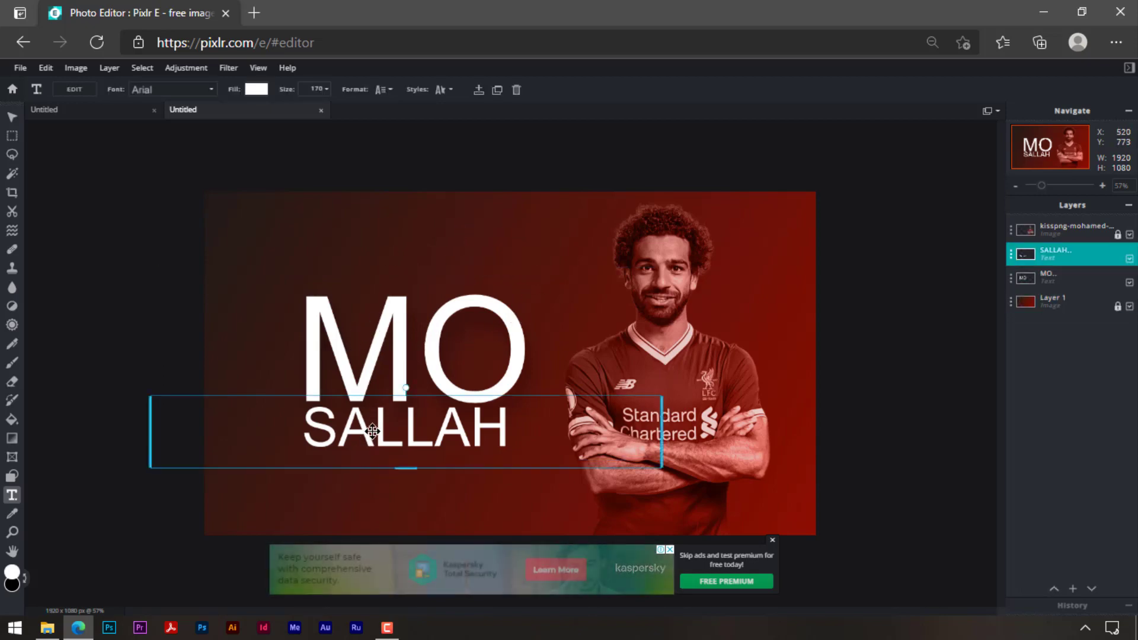
{"action": "left_click", "coordinate": [444, 91]}
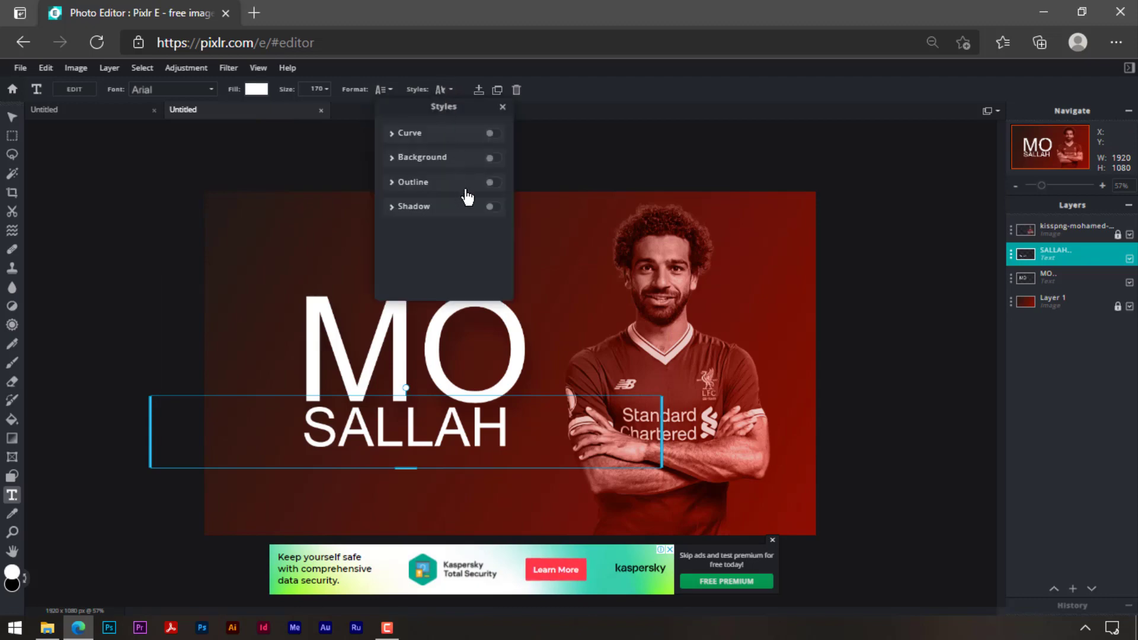
{"action": "left_click", "coordinate": [492, 207]}
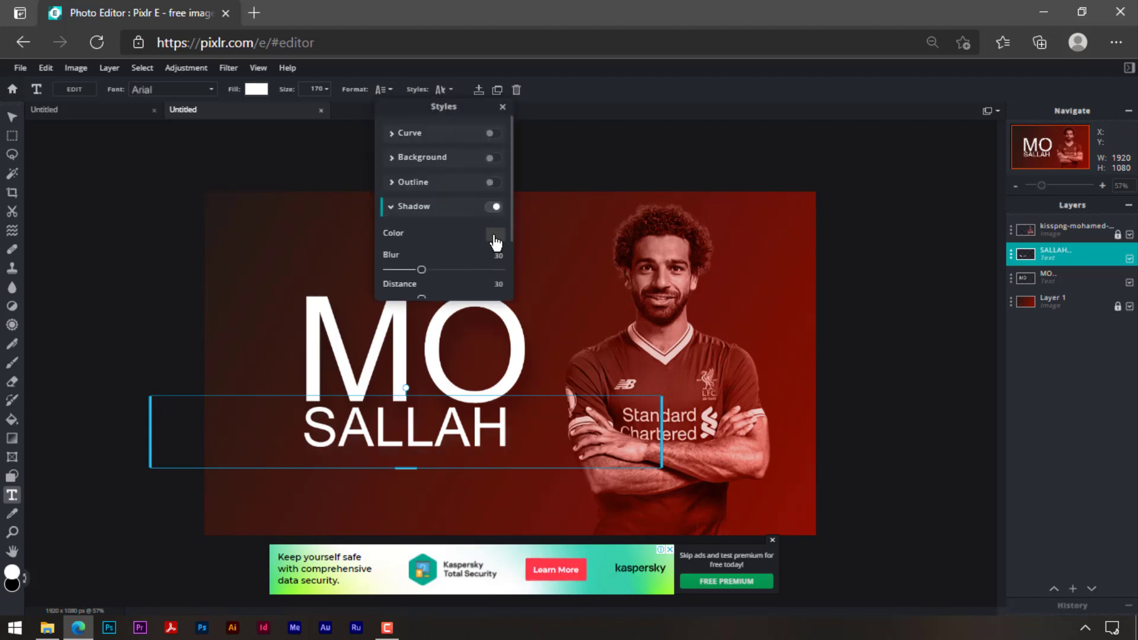
{"action": "left_click", "coordinate": [494, 234]}
{"action": "left_click_drag", "start_coordinate": [442, 356], "coordinate": [427, 464]}
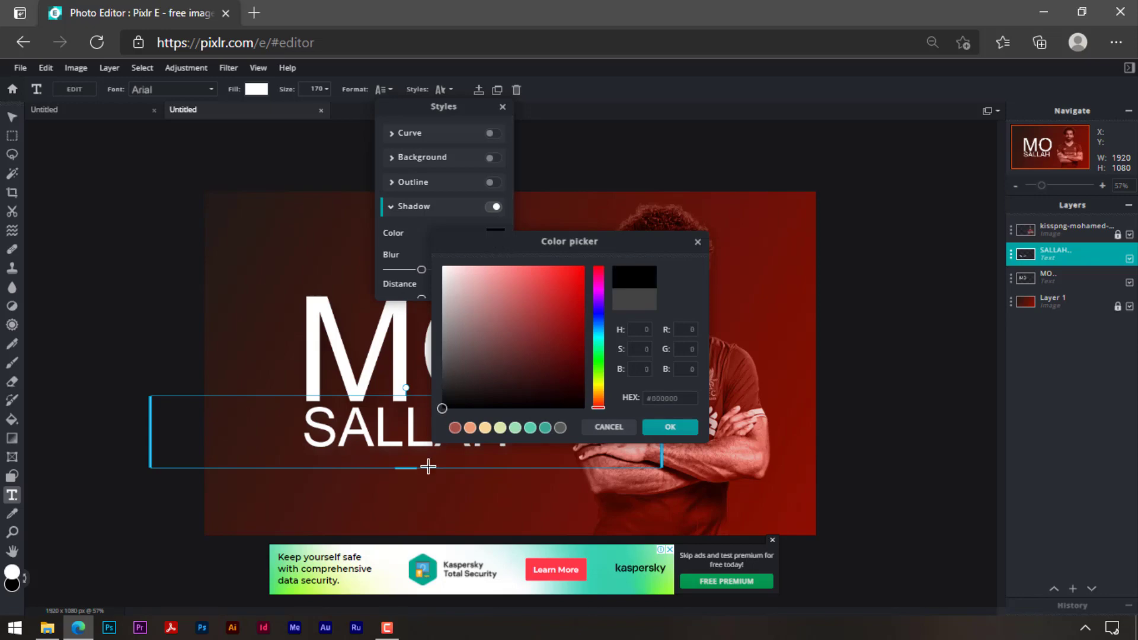
{"action": "left_click", "coordinate": [668, 428]}
{"action": "left_click", "coordinate": [12, 117]}
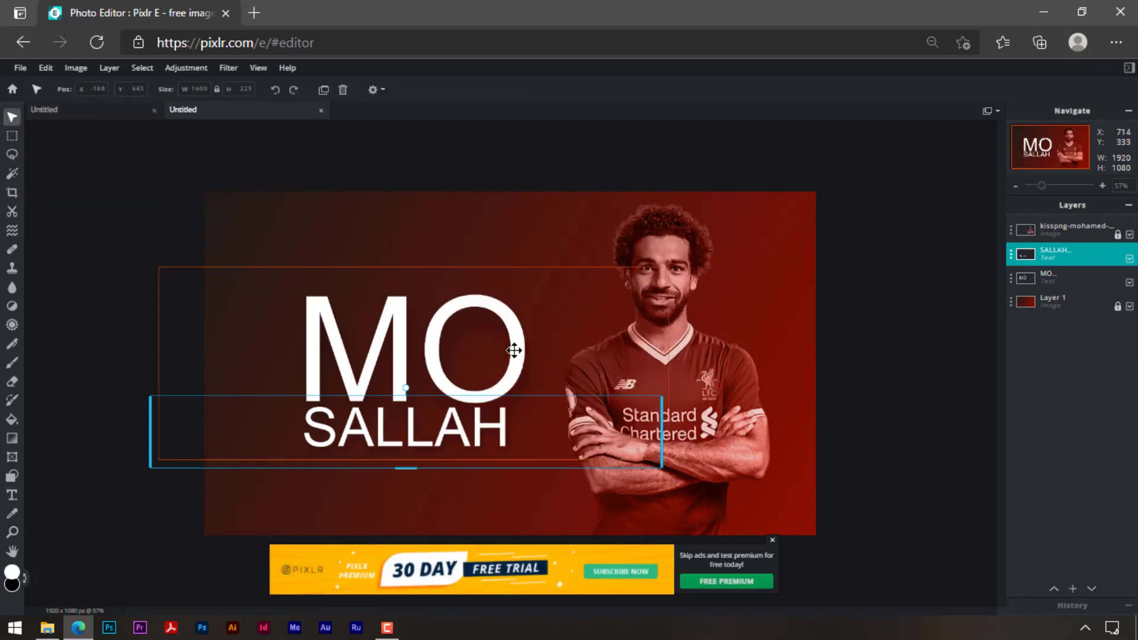
{"action": "left_click", "coordinate": [771, 540]}
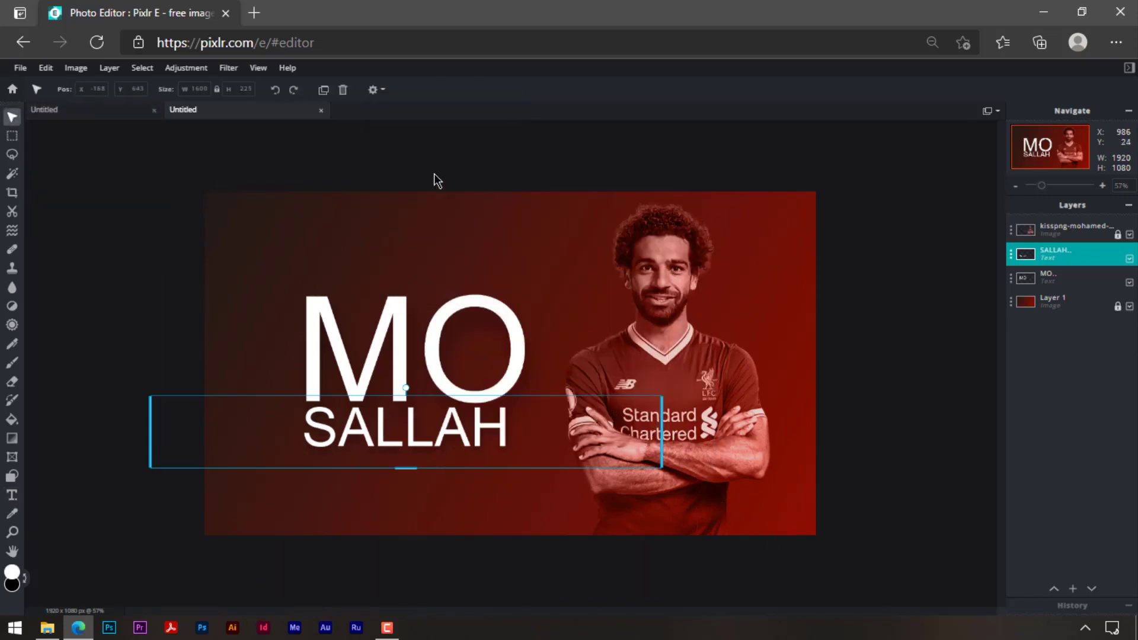
{"action": "left_click", "coordinate": [478, 233]}
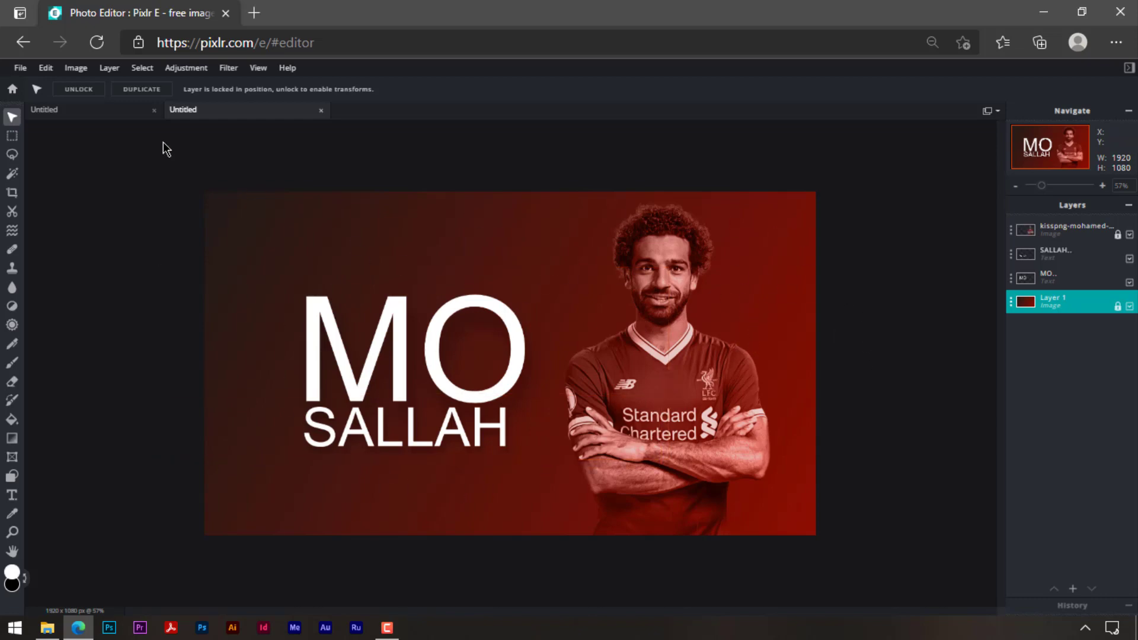
Download the design as a JPG at 100% quality and view the saved Untitled.jpg.
{"action": "left_click", "coordinate": [21, 68]}
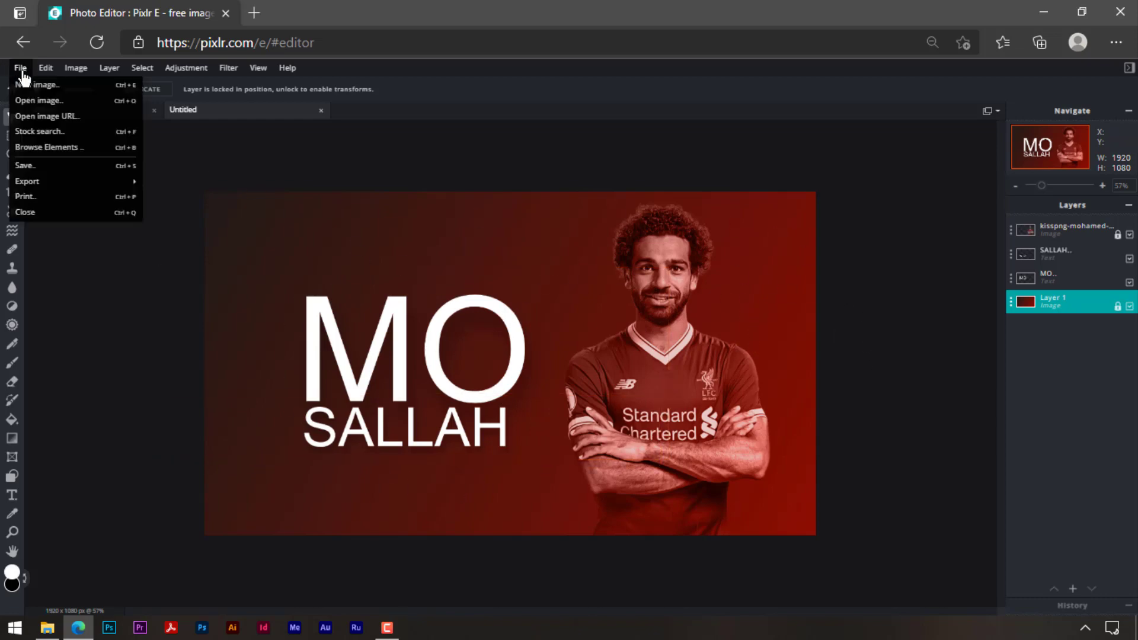
{"action": "left_click", "coordinate": [34, 169]}
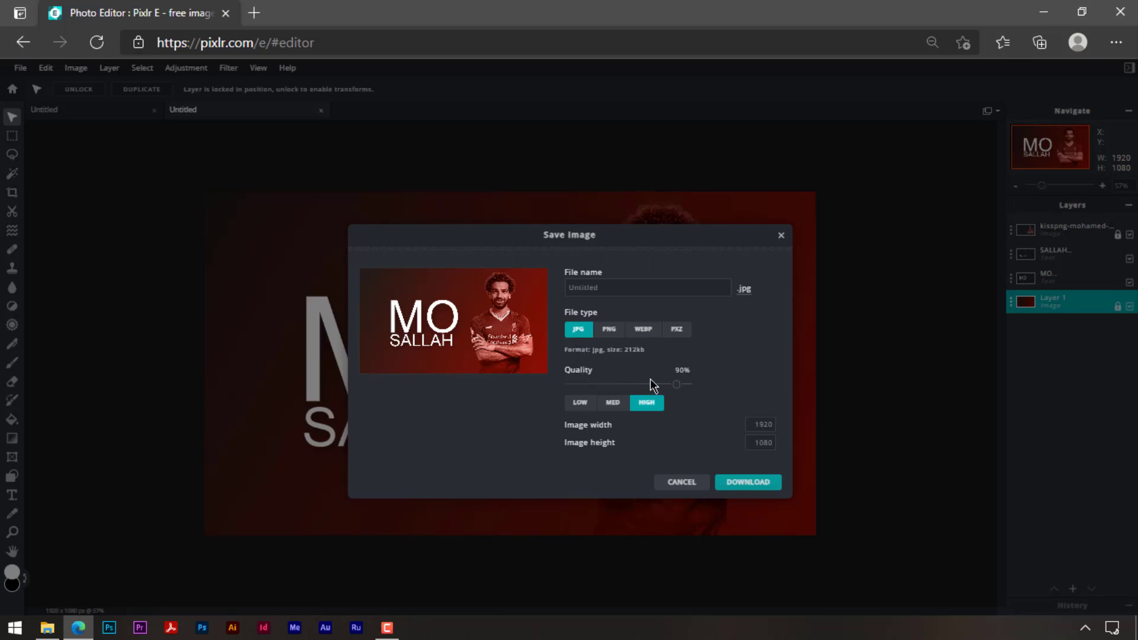
{"action": "left_click", "coordinate": [672, 386]}
{"action": "left_click", "coordinate": [649, 404]}
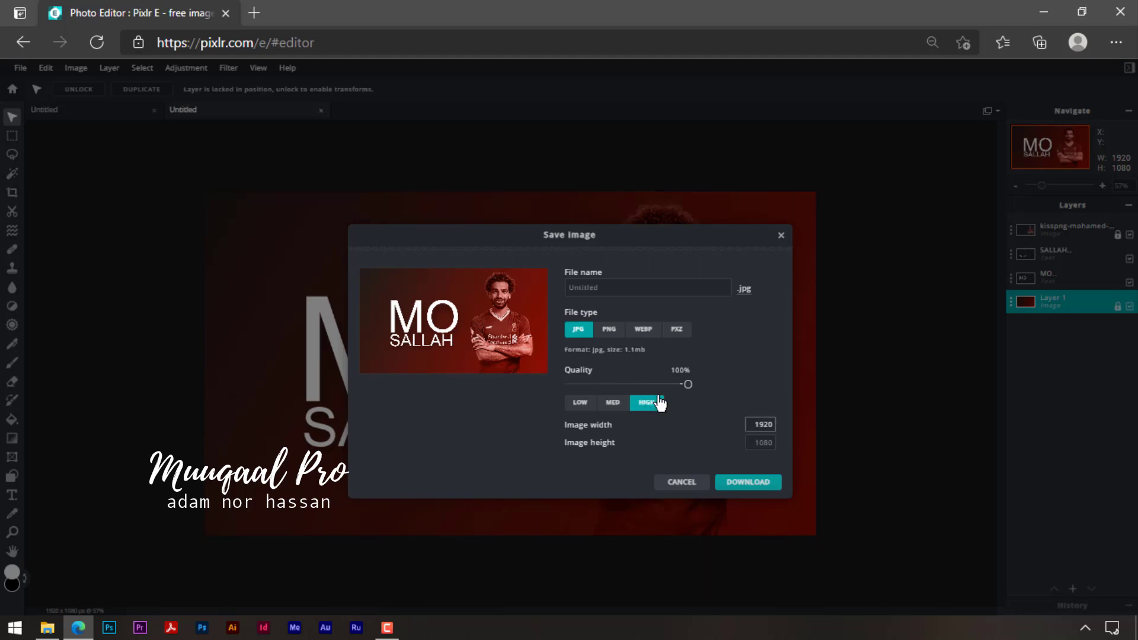
{"action": "left_click", "coordinate": [736, 483]}
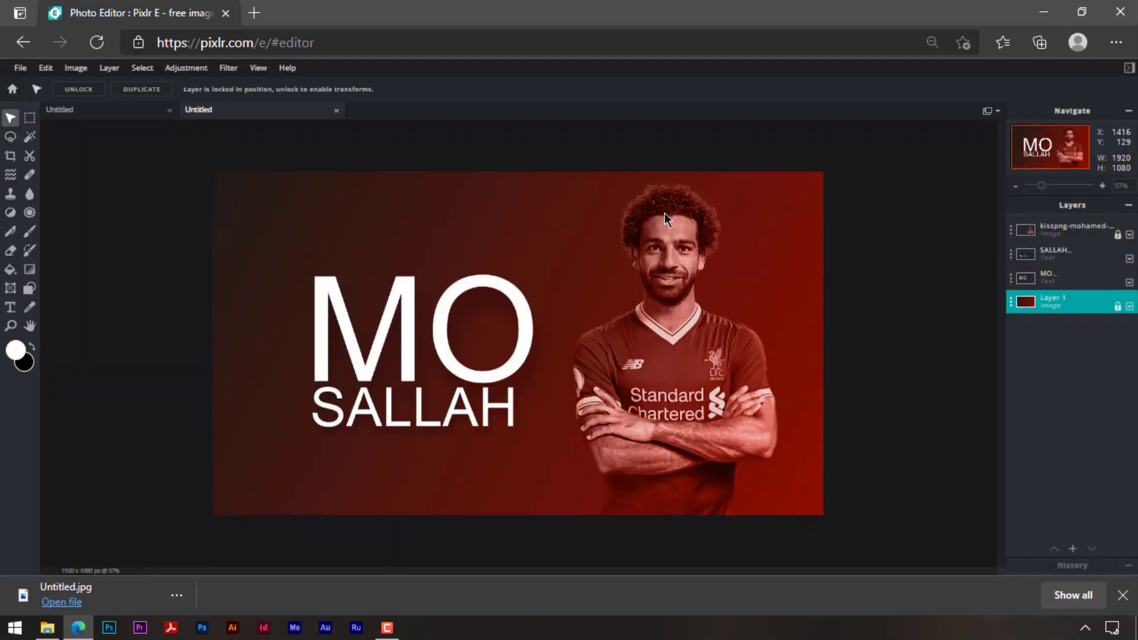
{"action": "left_click", "coordinate": [61, 602]}
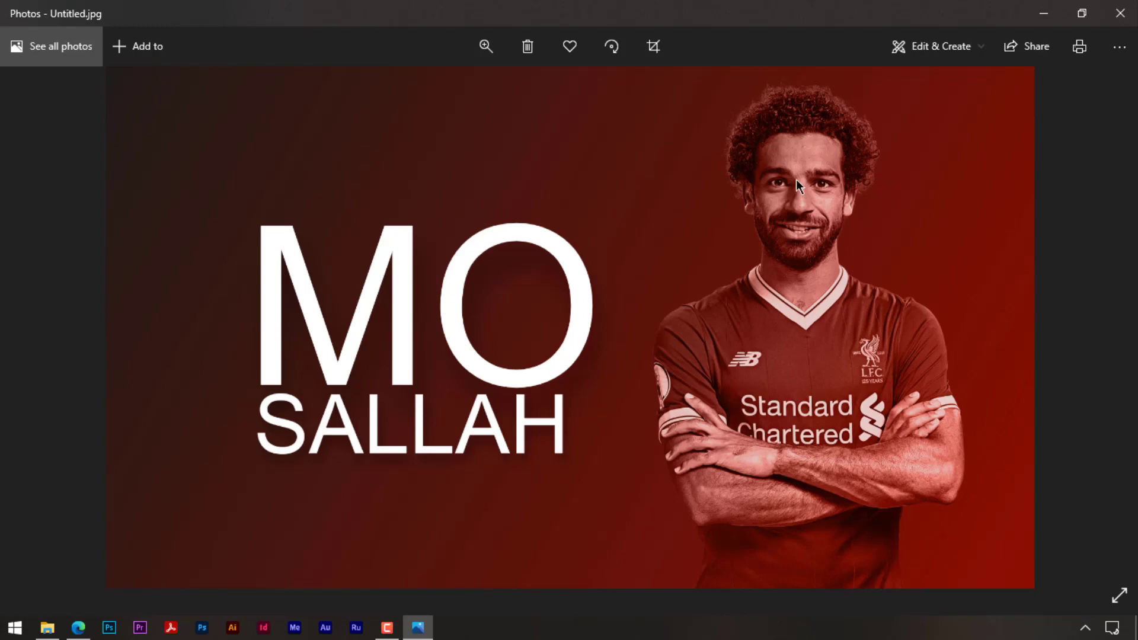
{"action": "key", "text": "alt+F4"}
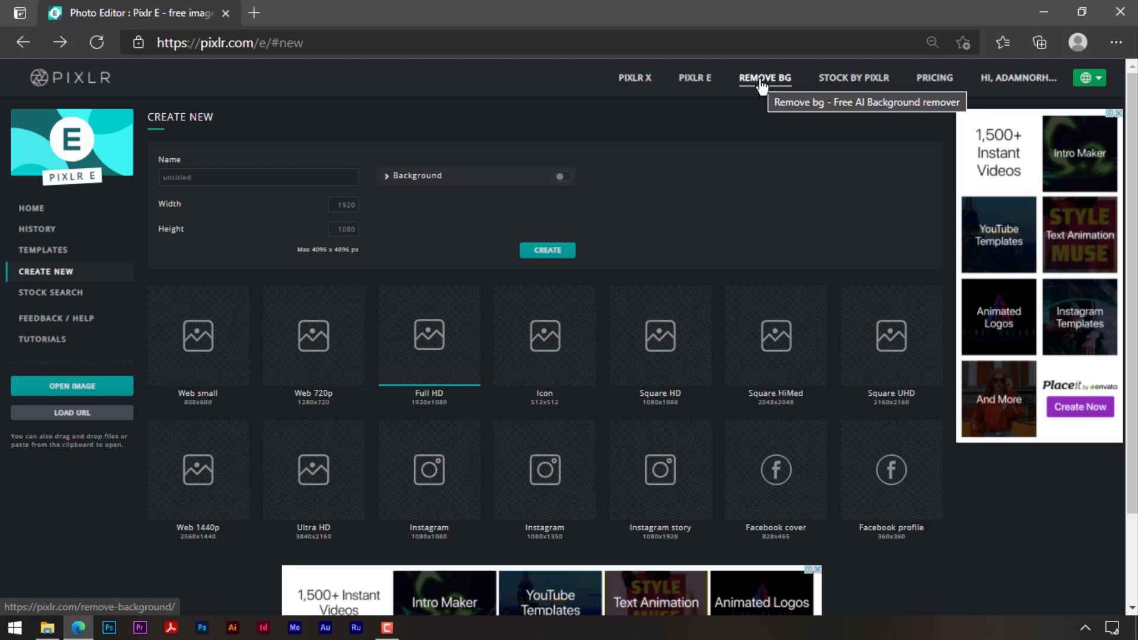
Remove the background from a portrait photo with Pixlr's Remove BG tool and download the cutout.
{"action": "left_click", "coordinate": [762, 87]}
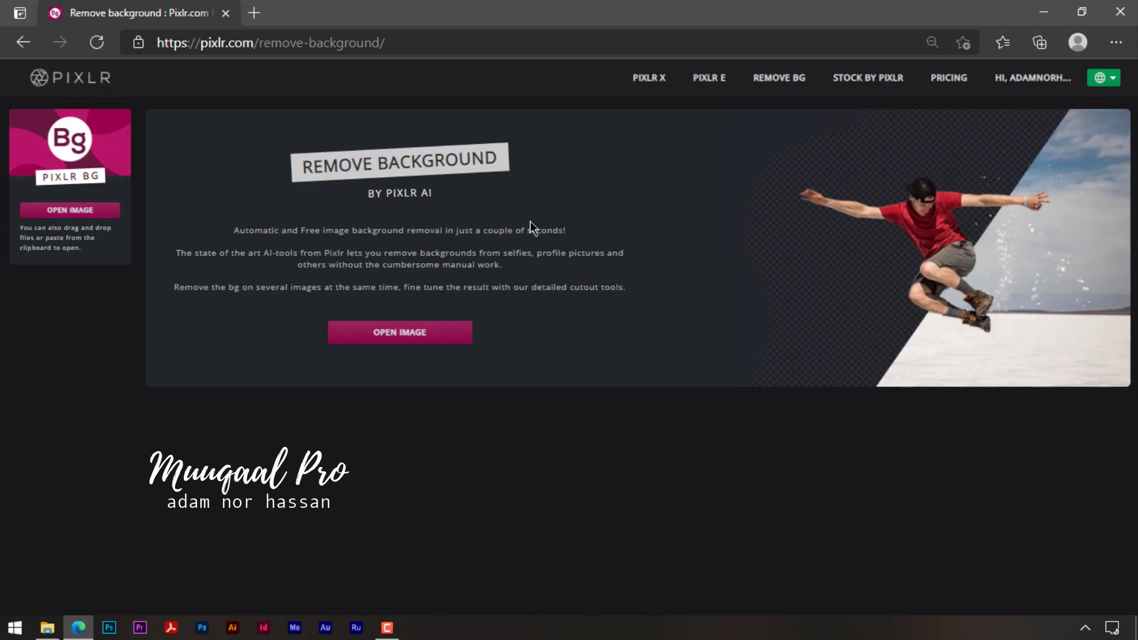
{"action": "left_click", "coordinate": [393, 344]}
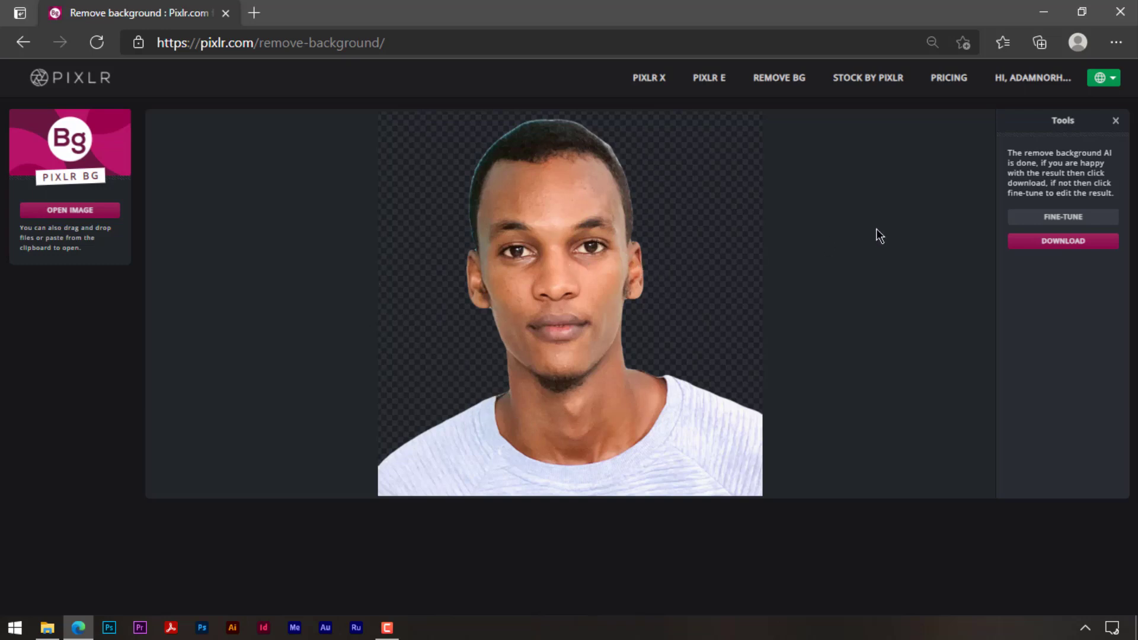
{"action": "left_click", "coordinate": [1052, 244]}
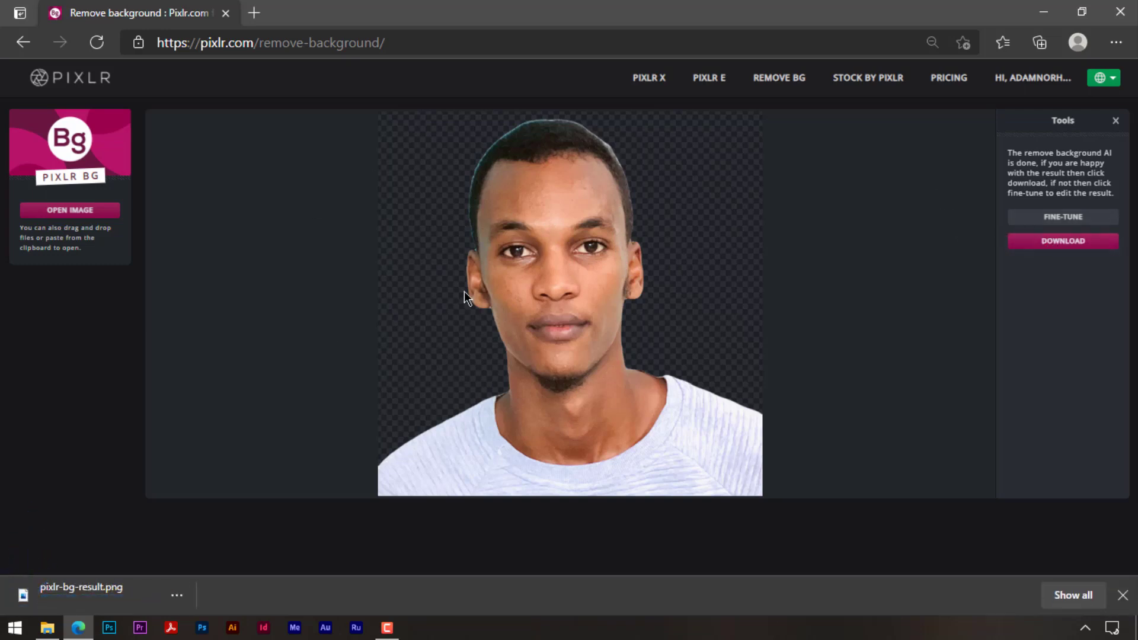